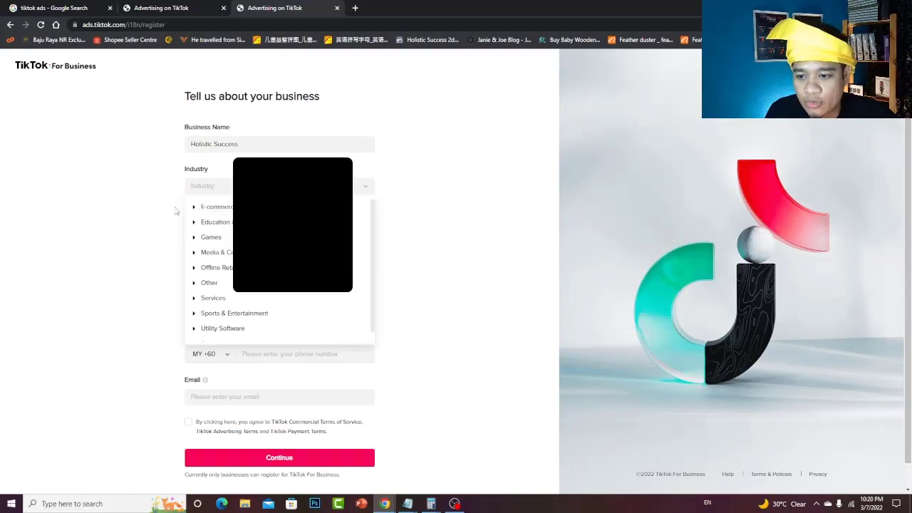
Look through the E-commerce industries, and choose an industry within Education & Training for the business.
{"action": "left_click", "coordinate": [193, 207]}
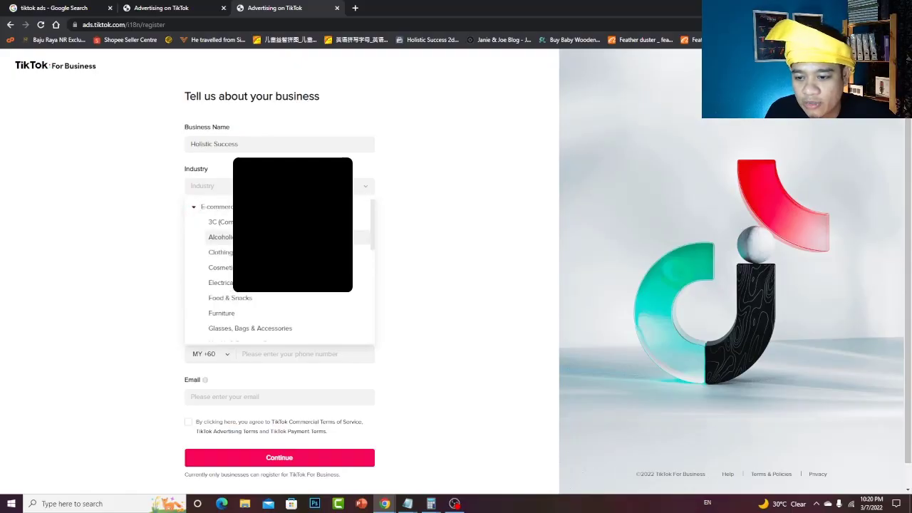
{"action": "scroll", "coordinate": [242, 210], "scroll_direction": "down", "scroll_amount": 1}
{"action": "scroll", "coordinate": [254, 244], "scroll_direction": "down", "scroll_amount": 3}
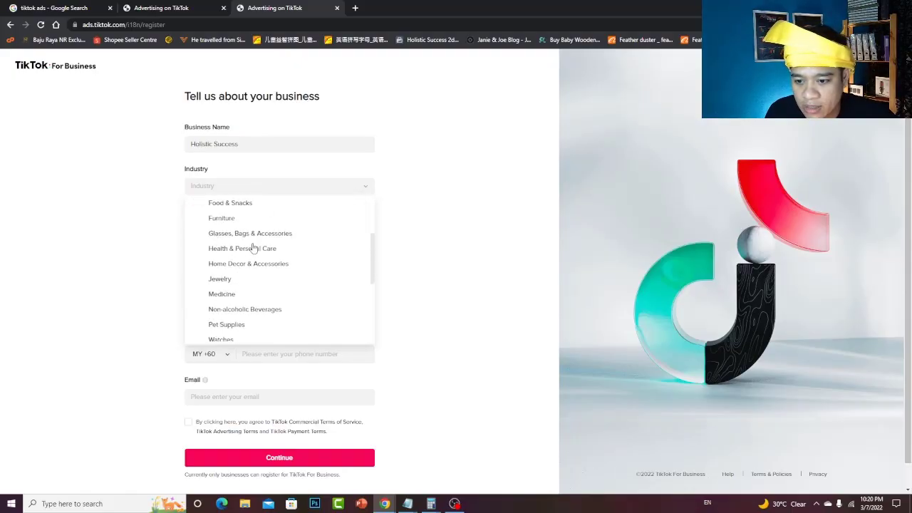
{"action": "scroll", "coordinate": [255, 244], "scroll_direction": "up", "scroll_amount": 4}
{"action": "scroll", "coordinate": [254, 244], "scroll_direction": "down", "scroll_amount": 2}
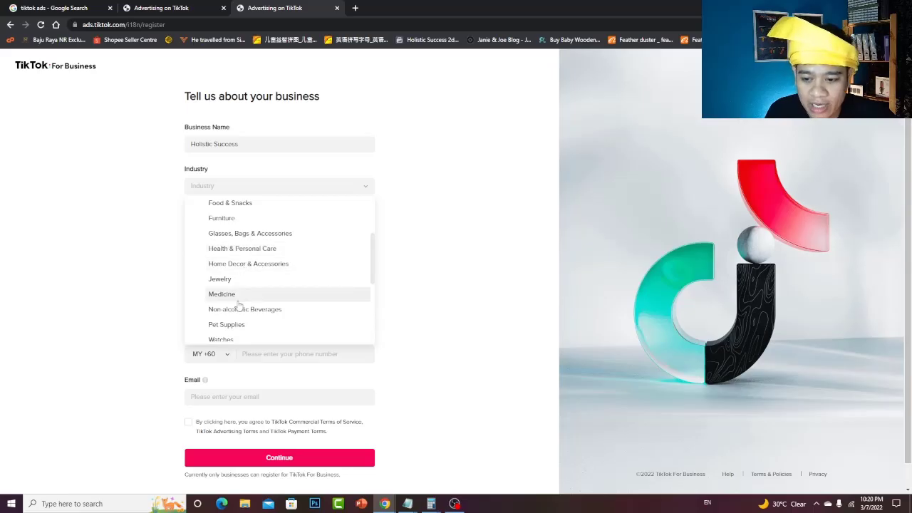
{"action": "scroll", "coordinate": [235, 305], "scroll_direction": "down", "scroll_amount": 3}
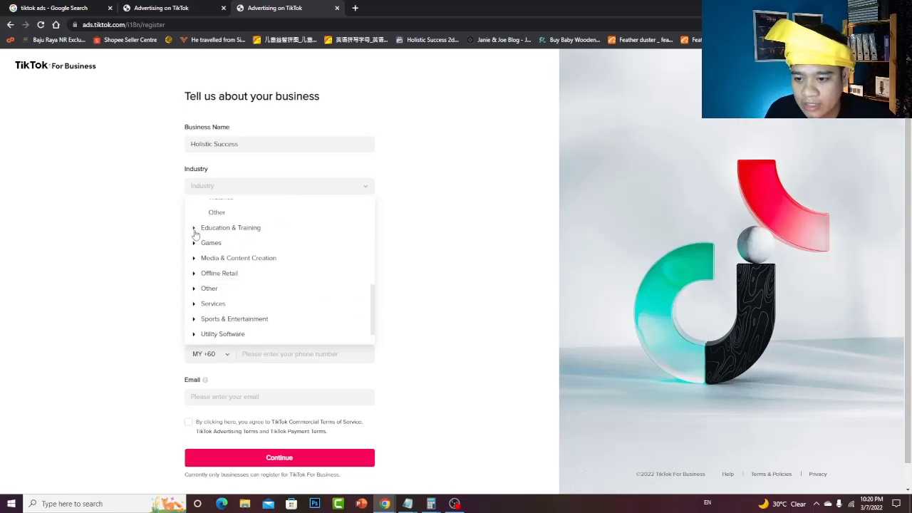
{"action": "left_click", "coordinate": [214, 228]}
{"action": "scroll", "coordinate": [254, 236], "scroll_direction": "down", "scroll_amount": 1}
{"action": "left_click", "coordinate": [250, 230]}
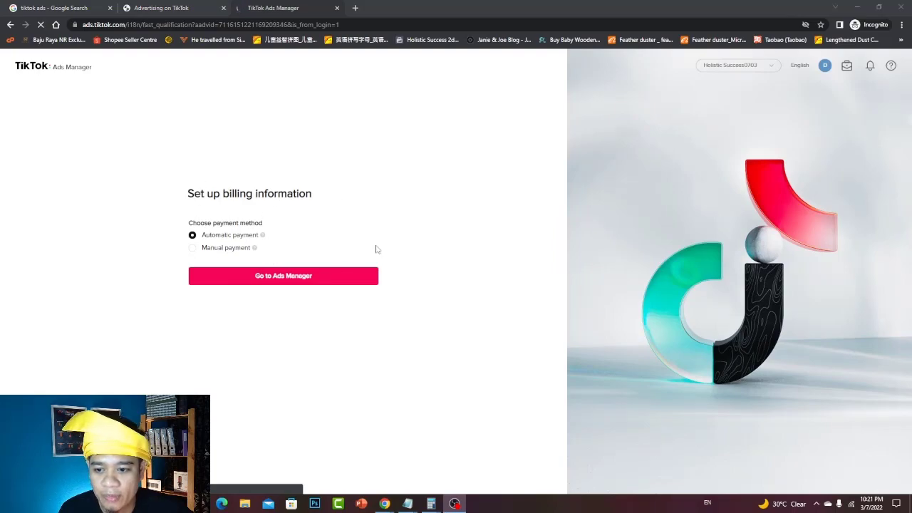
Proceed to Ads Manager with automatic payment as the billing method and choose Custom Mode.
{"action": "left_click", "coordinate": [241, 310]}
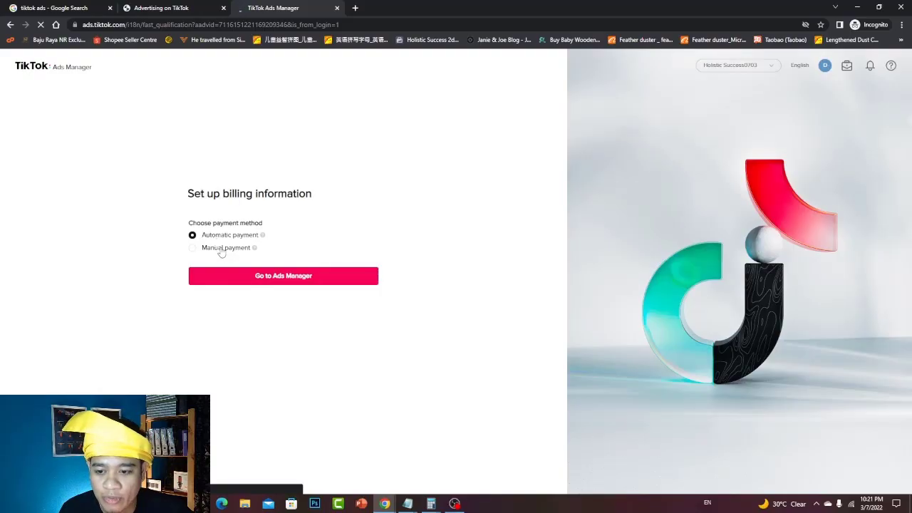
{"action": "mouse_move", "coordinate": [262, 237]}
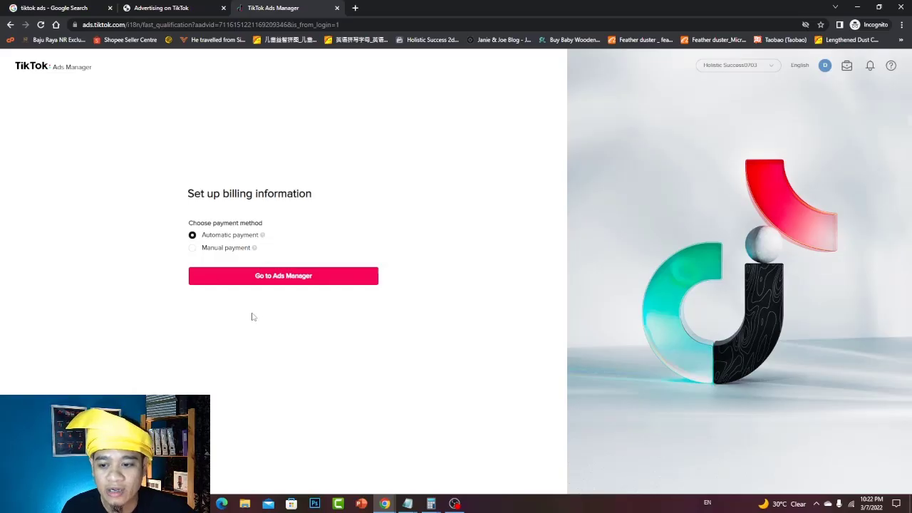
{"action": "left_click", "coordinate": [285, 276]}
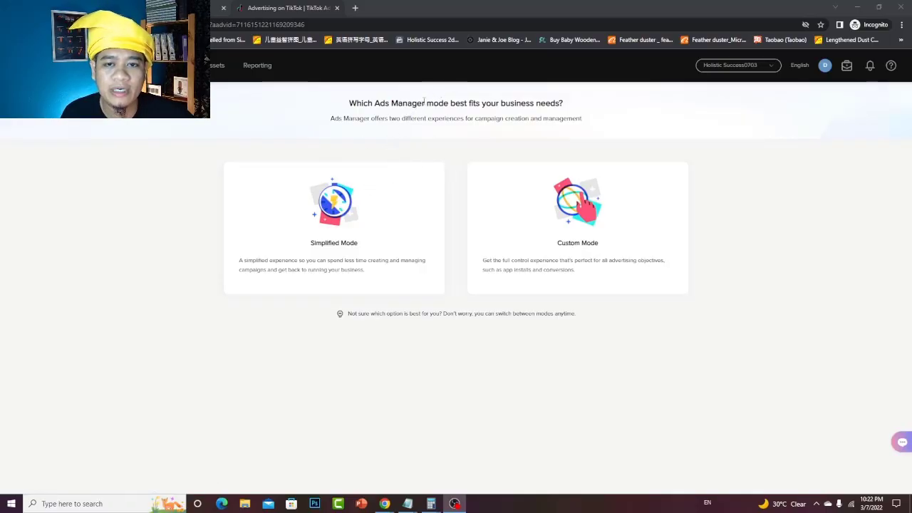
{"action": "left_click", "coordinate": [595, 194]}
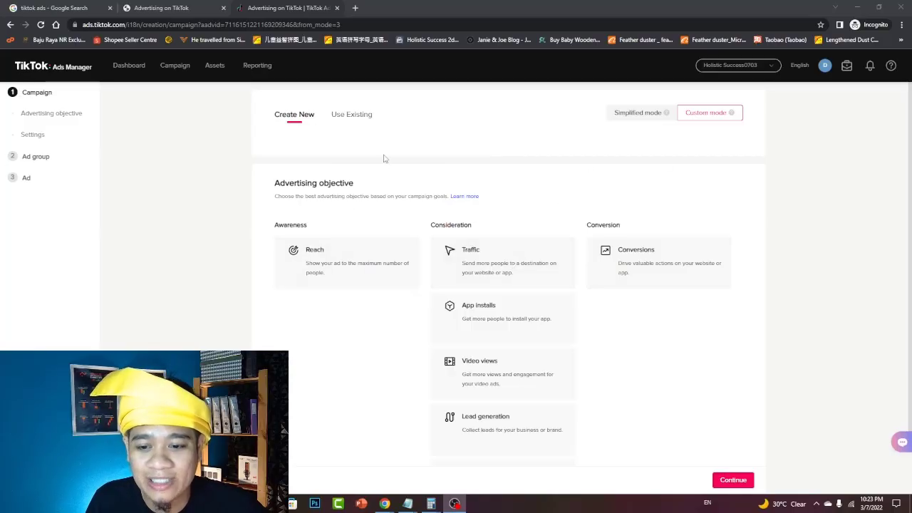
Select Traffic as the campaign's advertising objective.
{"action": "scroll", "coordinate": [639, 204], "scroll_direction": "down", "scroll_amount": 1}
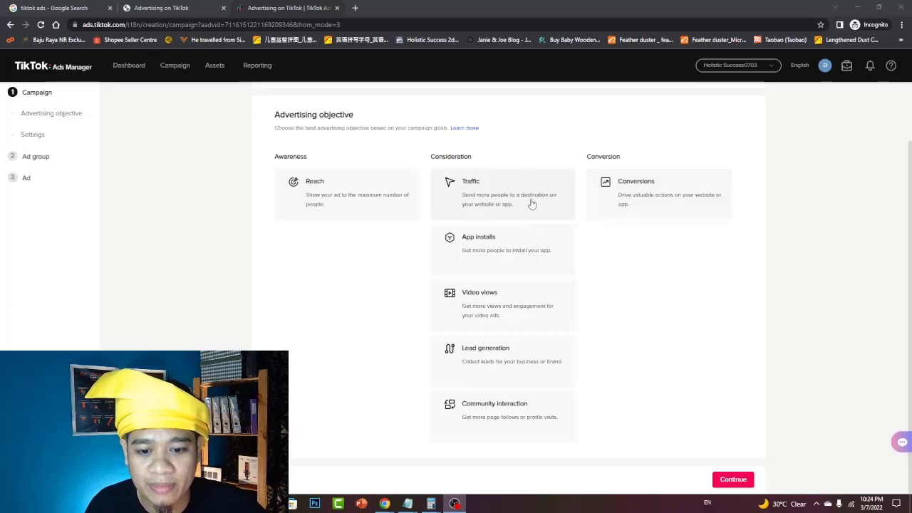
{"action": "scroll", "coordinate": [531, 203], "scroll_direction": "down", "scroll_amount": 3}
{"action": "scroll", "coordinate": [549, 239], "scroll_direction": "up", "scroll_amount": 5}
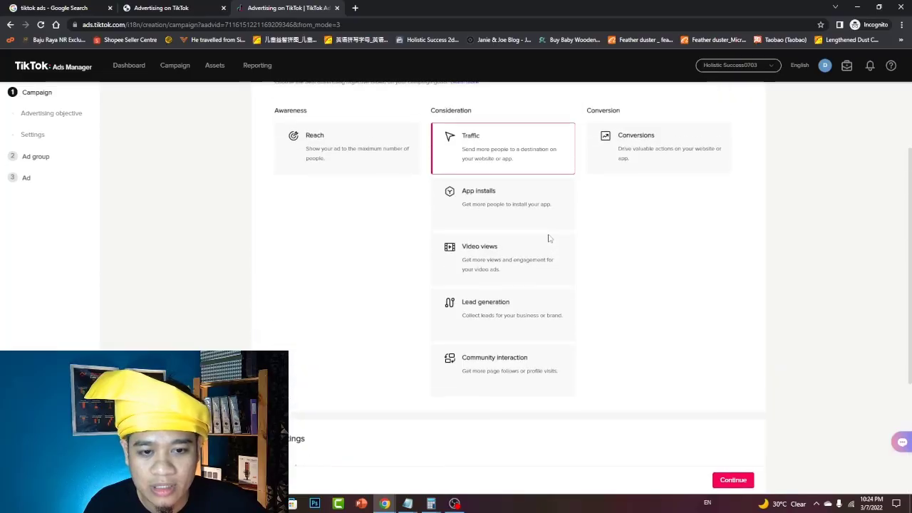
{"action": "scroll", "coordinate": [682, 274], "scroll_direction": "down", "scroll_amount": 2}
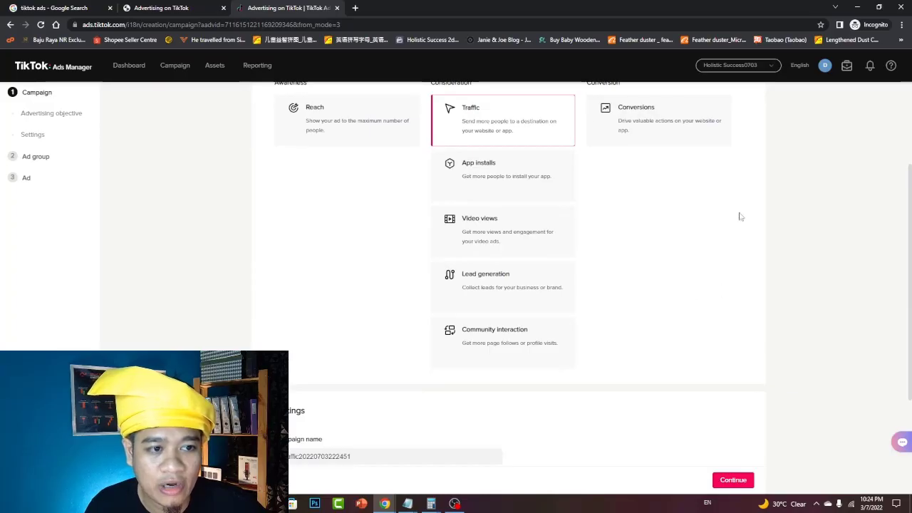
{"action": "scroll", "coordinate": [712, 192], "scroll_direction": "up", "scroll_amount": 2}
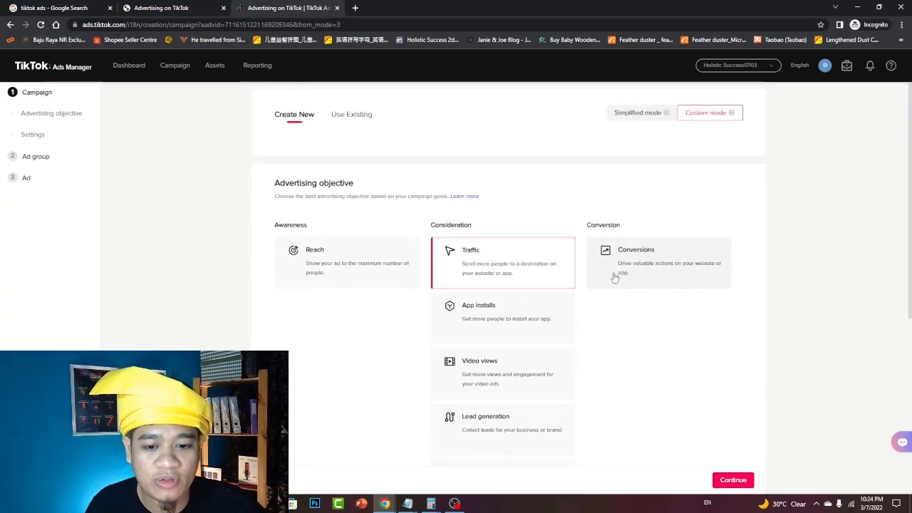
Name the campaign "HS - Traffic - 03/07/2022" and continue to the ad group setup.
{"action": "scroll", "coordinate": [499, 187], "scroll_direction": "down", "scroll_amount": 2}
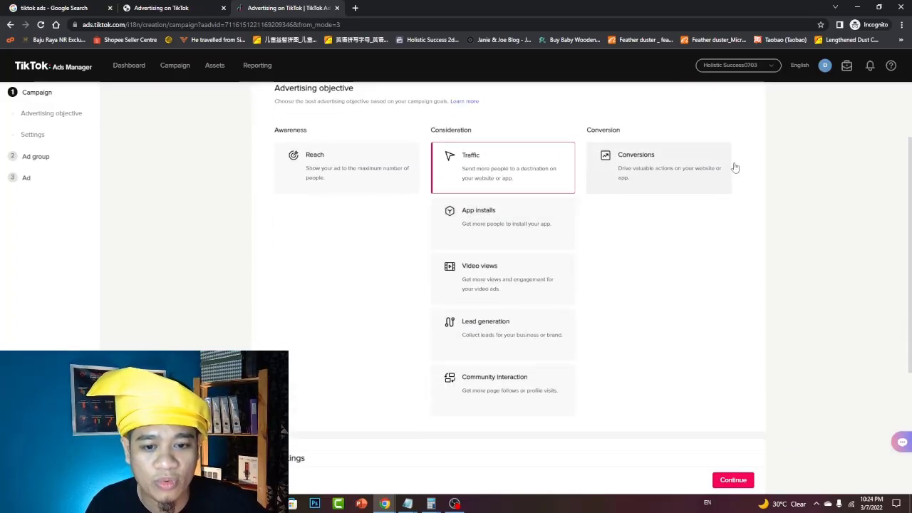
{"action": "scroll", "coordinate": [732, 167], "scroll_direction": "down", "scroll_amount": 4}
{"action": "left_click_drag", "start_coordinate": [361, 296], "coordinate": [145, 279]}
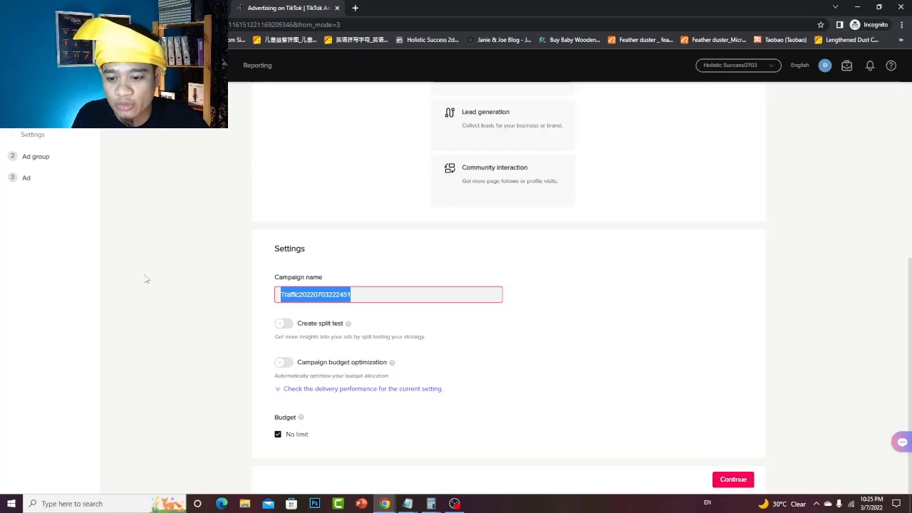
{"action": "type", "text": "HS "}
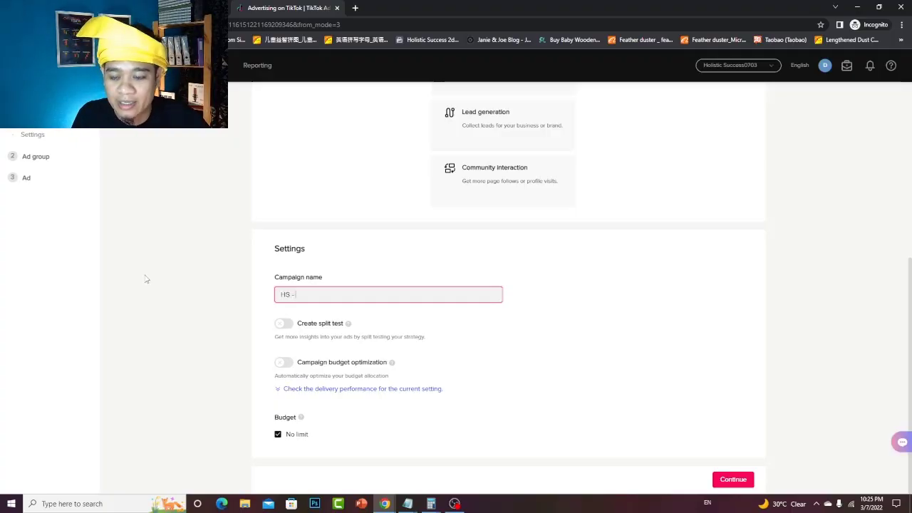
{"action": "type", "text": "- Tra"}
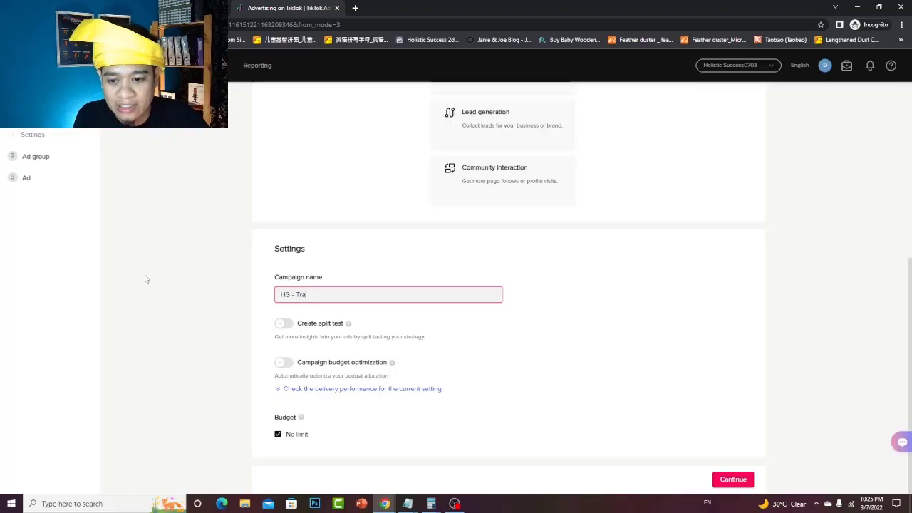
{"action": "type", "text": "ffice -"}
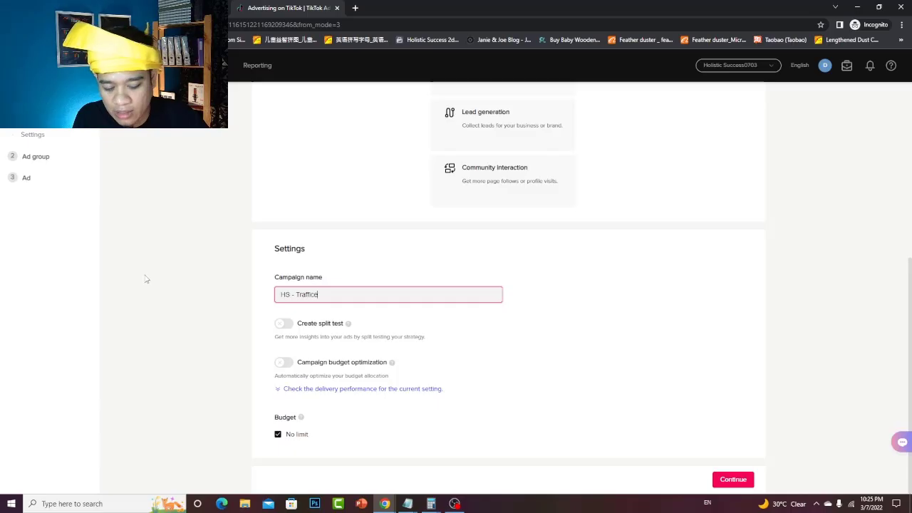
{"action": "key", "text": "BackSpace"}
{"action": "key", "text": "BackSpace"}
{"action": "key", "text": "BackSpace"}
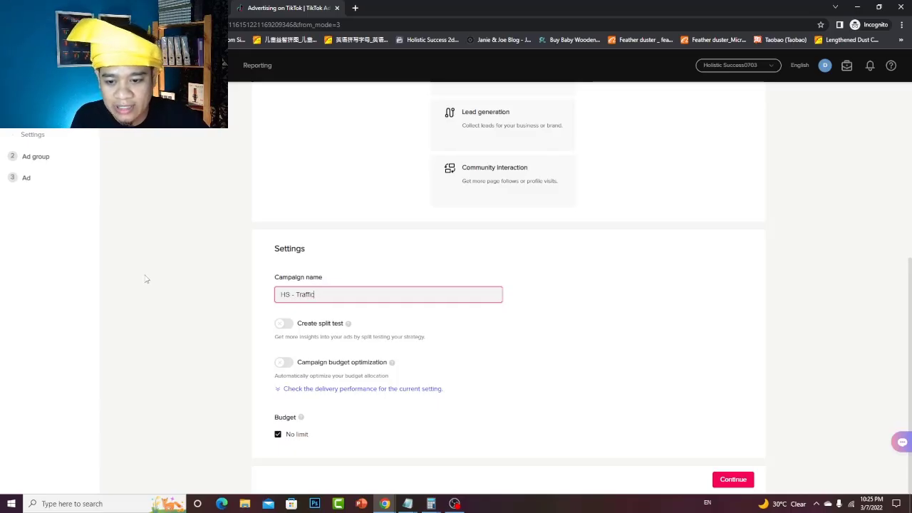
{"action": "type", "text": "- "}
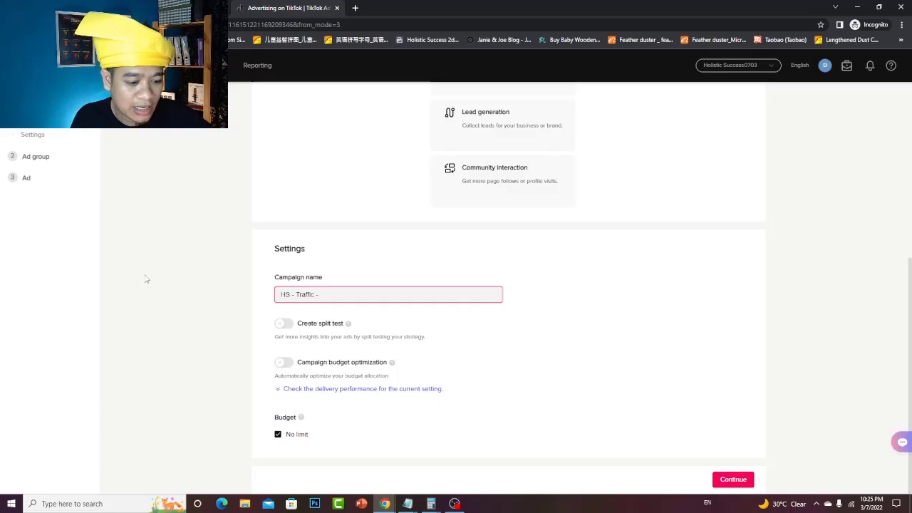
{"action": "type", "text": "0"}
{"action": "key", "text": "BackSpace"}
{"action": "type", "text": "/07/2022"}
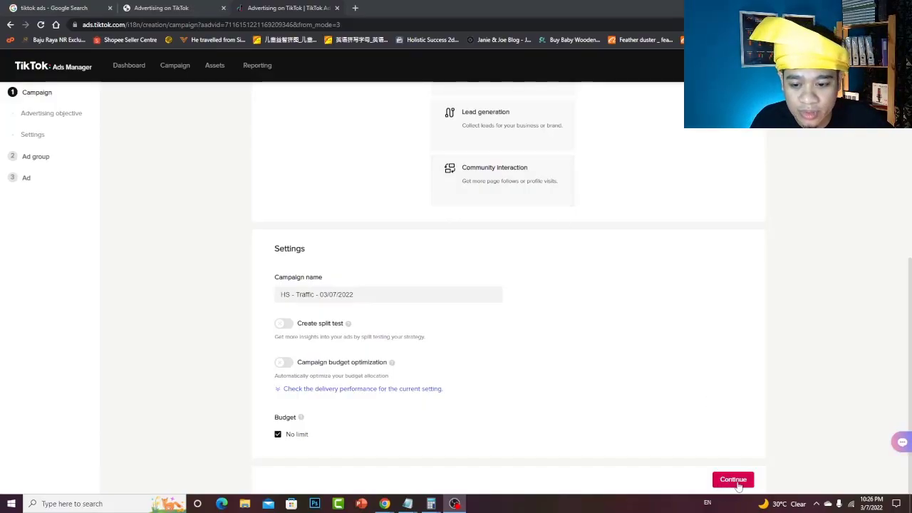
{"action": "left_click", "coordinate": [733, 479]}
Replace the default ad group name with "Beauty".
{"action": "left_click_drag", "start_coordinate": [373, 164], "coordinate": [278, 174]}
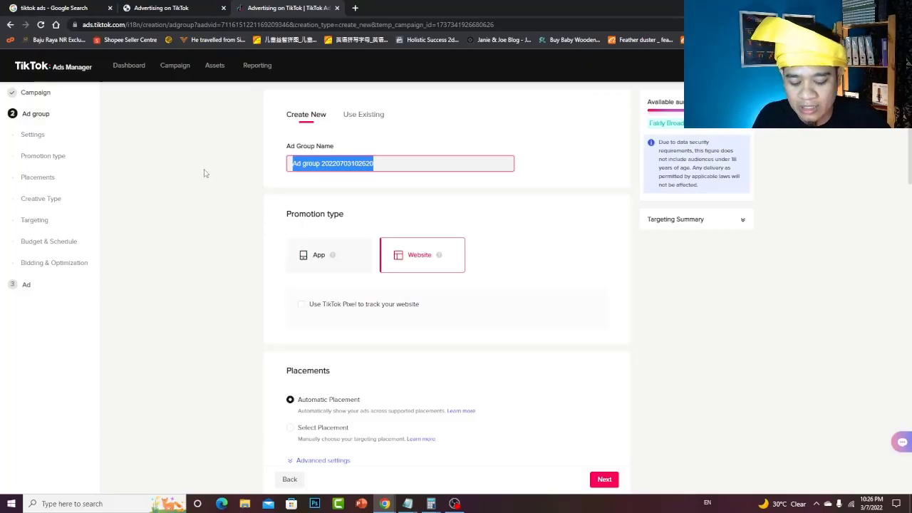
{"action": "type", "text": "Beuat"}
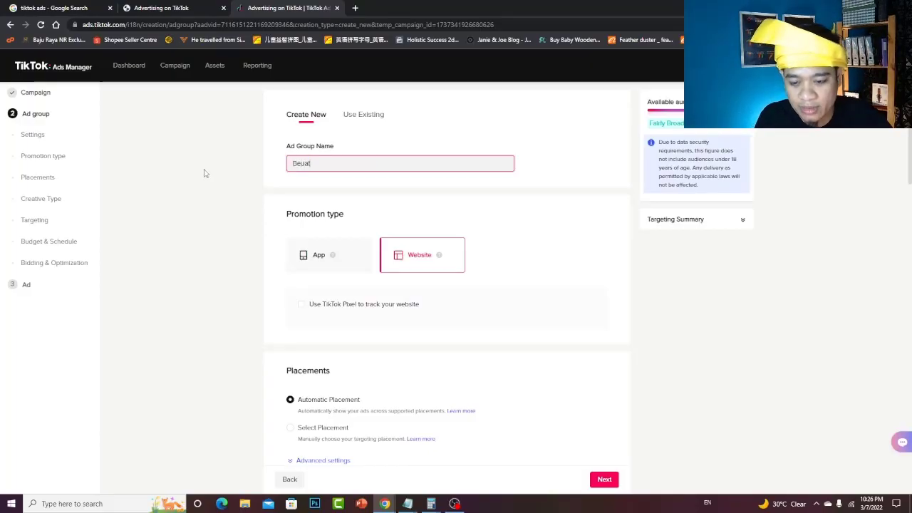
{"action": "type", "text": "y"}
{"action": "key", "text": "ctrl+a"}
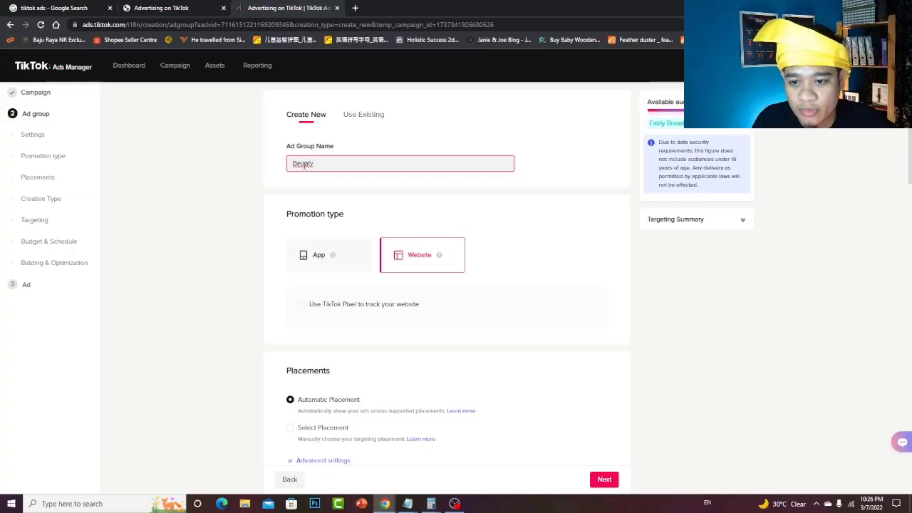
{"action": "key", "text": "BackSpace"}
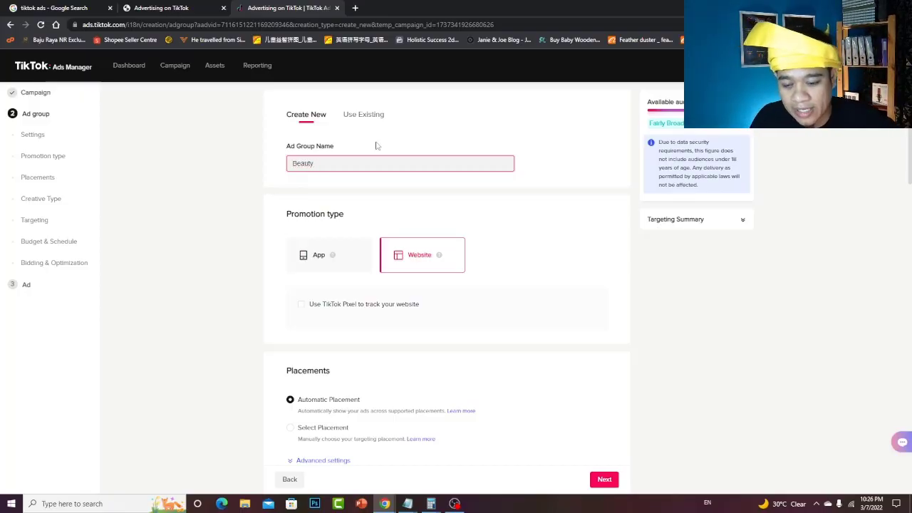
Review the ad group's promotion type, placements, creative type and targeting mode settings.
{"action": "scroll", "coordinate": [416, 268], "scroll_direction": "down", "scroll_amount": 1}
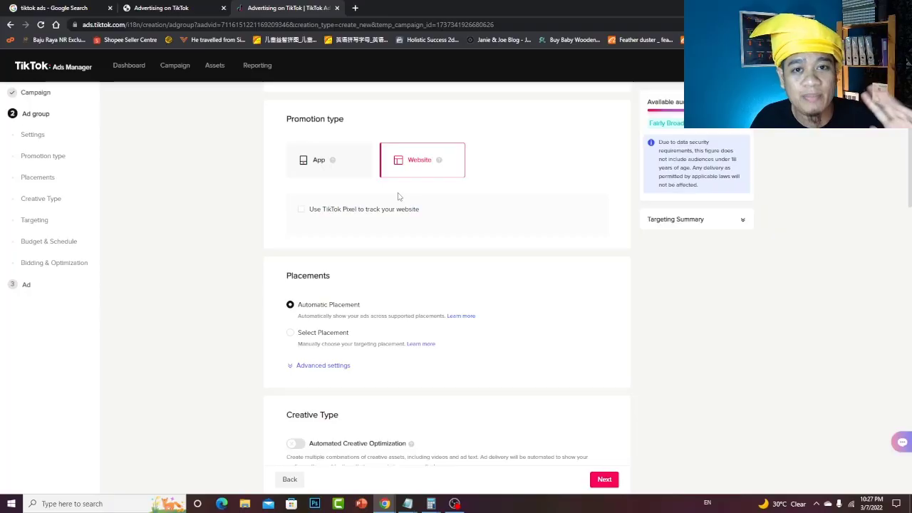
{"action": "scroll", "coordinate": [312, 129], "scroll_direction": "down", "scroll_amount": 1}
{"action": "scroll", "coordinate": [329, 148], "scroll_direction": "up", "scroll_amount": 1}
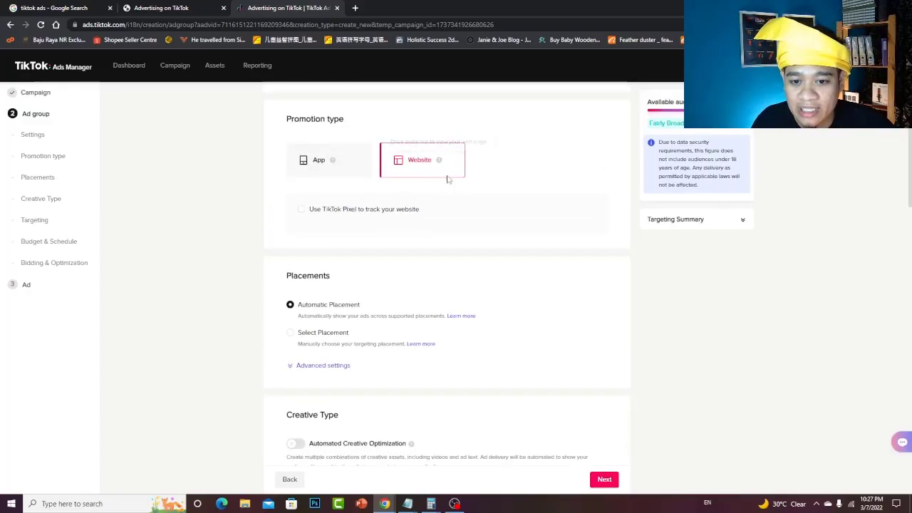
{"action": "scroll", "coordinate": [341, 197], "scroll_direction": "down", "scroll_amount": 1}
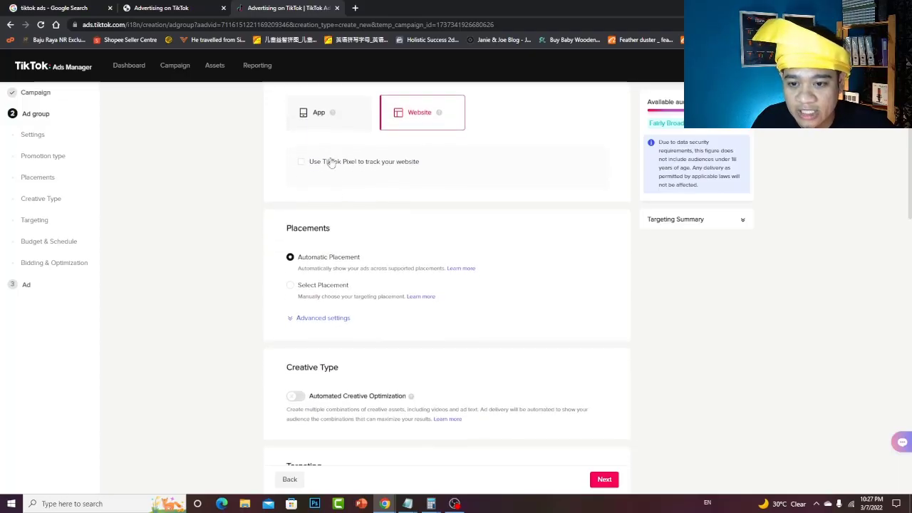
{"action": "scroll", "coordinate": [373, 203], "scroll_direction": "down", "scroll_amount": 2}
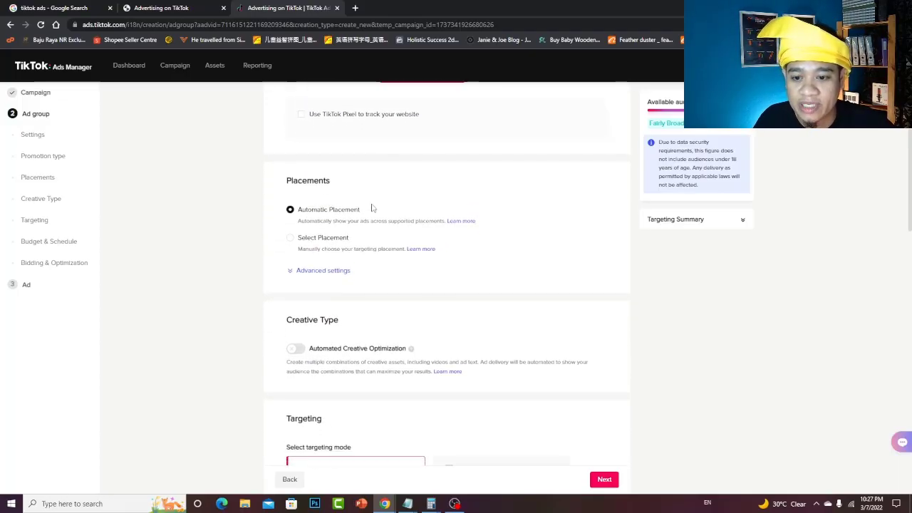
{"action": "scroll", "coordinate": [349, 237], "scroll_direction": "down", "scroll_amount": 1}
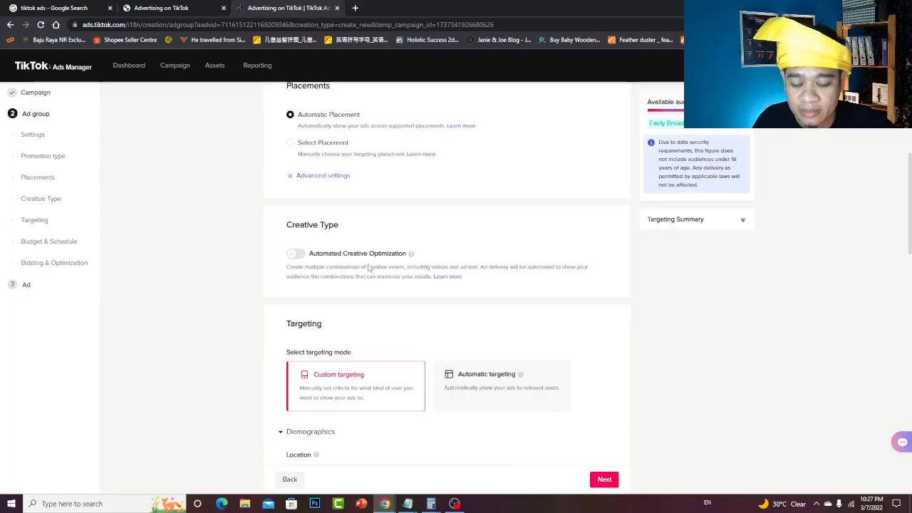
{"action": "scroll", "coordinate": [356, 243], "scroll_direction": "down", "scroll_amount": 2}
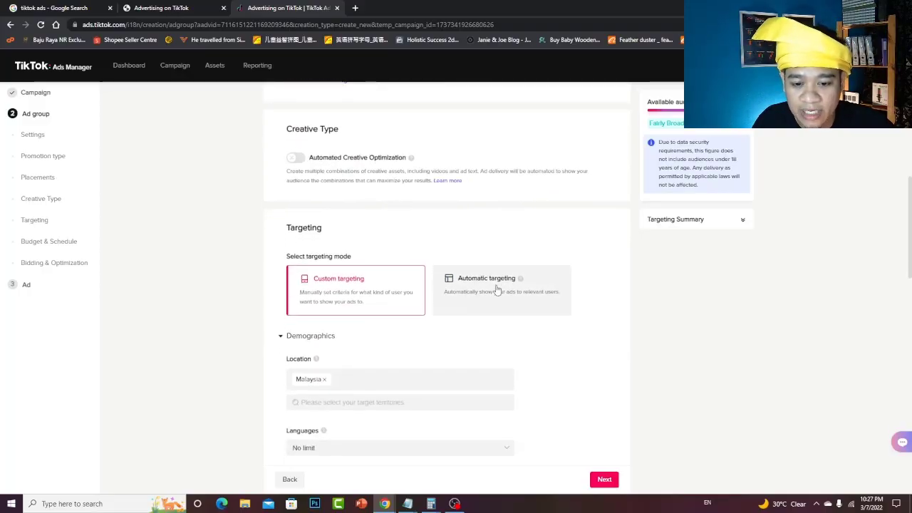
{"action": "scroll", "coordinate": [494, 289], "scroll_direction": "down", "scroll_amount": 2}
{"action": "scroll", "coordinate": [331, 235], "scroll_direction": "down", "scroll_amount": 1}
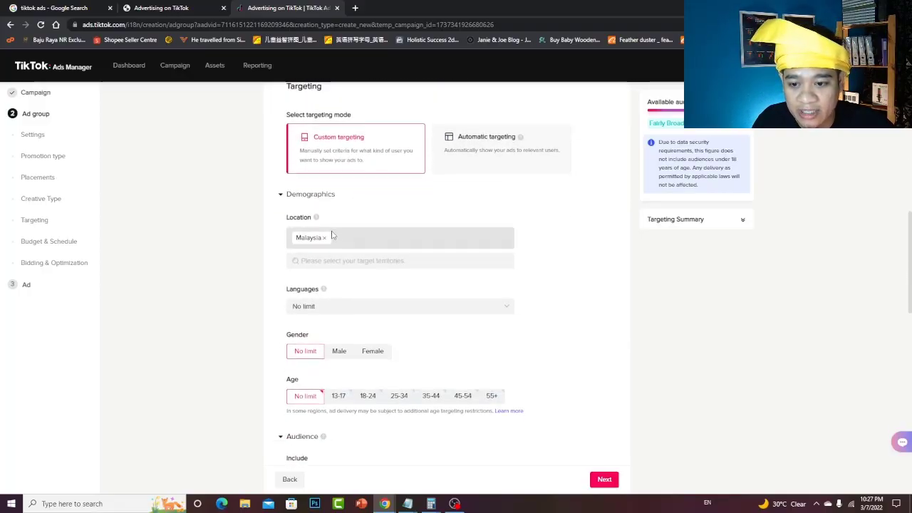
Set the targeted languages in the ad group's demographics to Malay and English.
{"action": "scroll", "coordinate": [326, 238], "scroll_direction": "down", "scroll_amount": 2}
{"action": "left_click", "coordinate": [330, 214]}
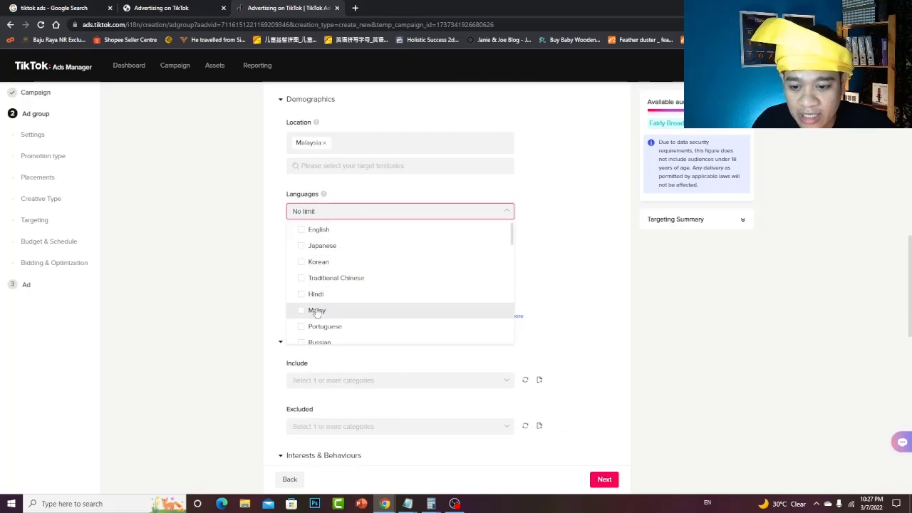
{"action": "left_click", "coordinate": [300, 311]}
{"action": "left_click", "coordinate": [301, 255]}
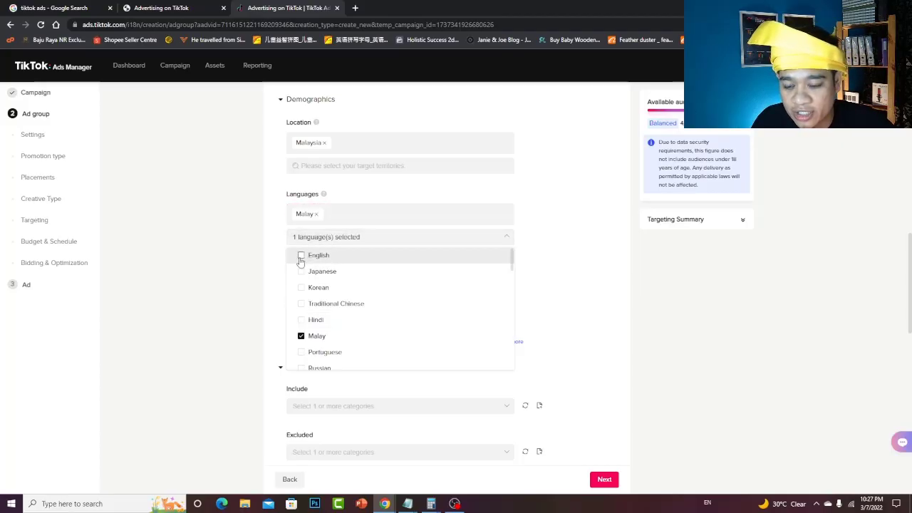
{"action": "left_click", "coordinate": [380, 198]}
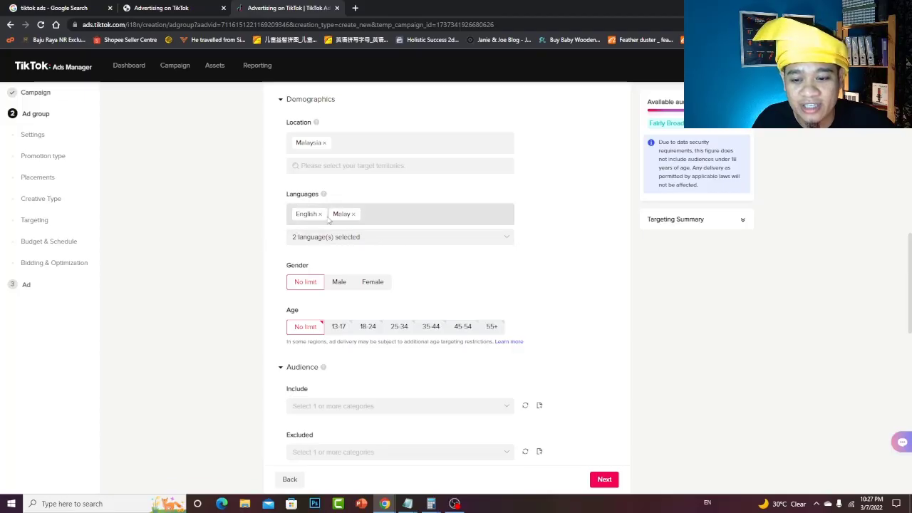
Try Female and Male gender targeting, return the gender to No limit, and set the age range to 25-34.
{"action": "scroll", "coordinate": [360, 267], "scroll_direction": "down", "scroll_amount": 1}
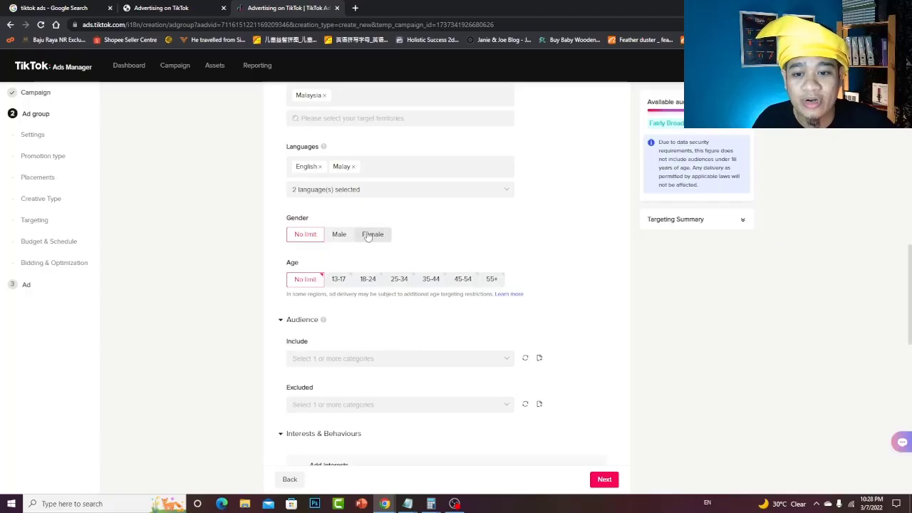
{"action": "left_click", "coordinate": [374, 238]}
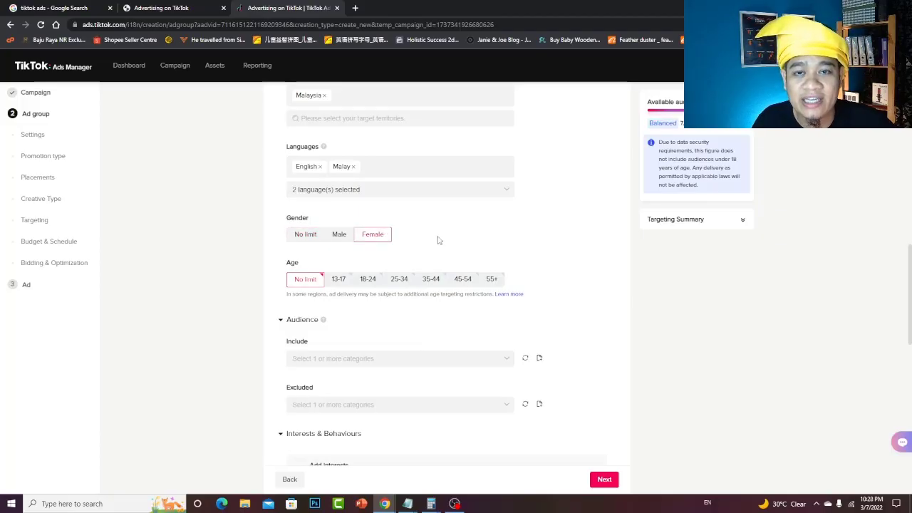
{"action": "left_click", "coordinate": [339, 236]}
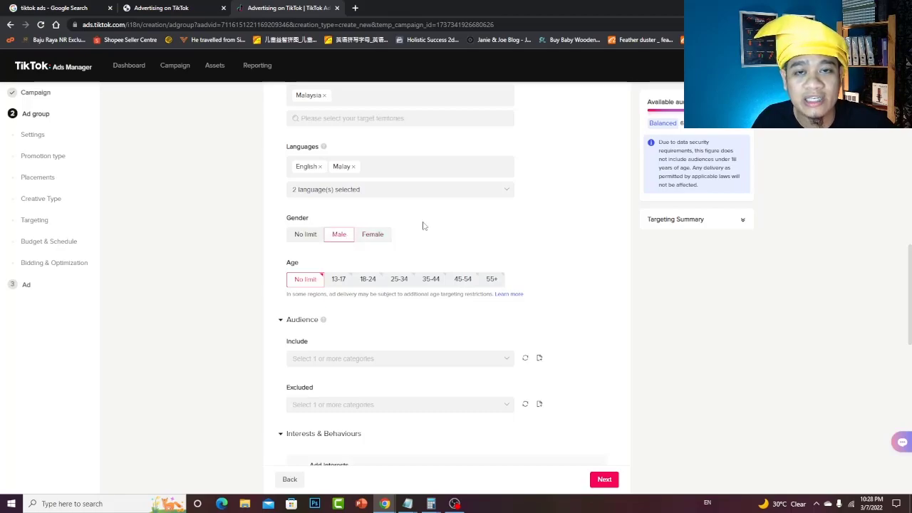
{"action": "left_click", "coordinate": [303, 240]}
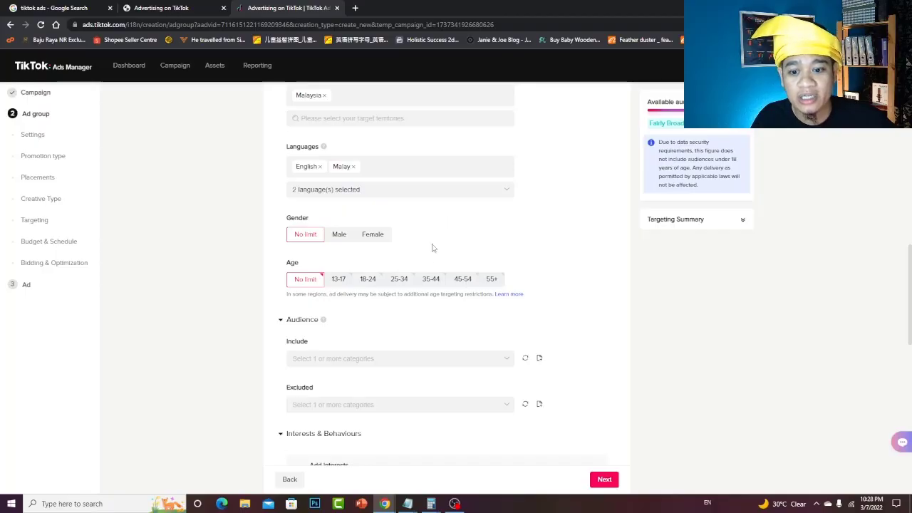
{"action": "left_click", "coordinate": [401, 281]}
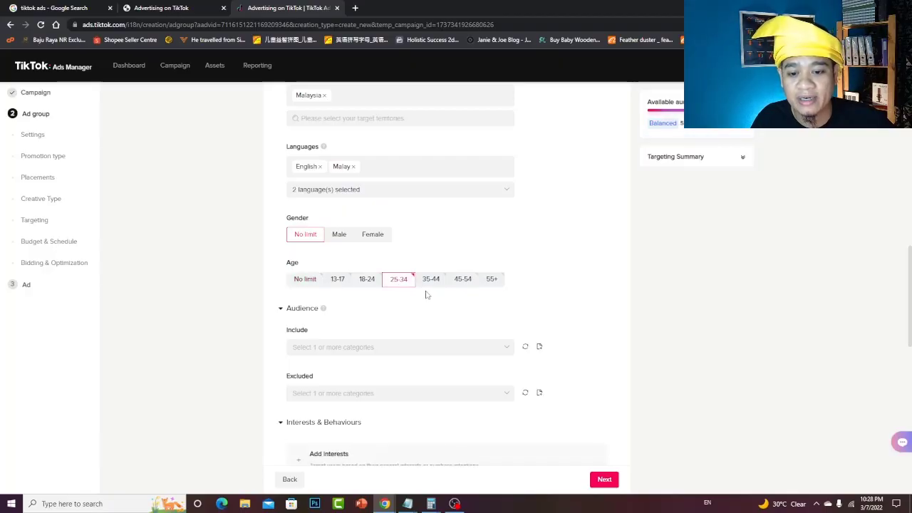
Add interest targeting to the ad group, search for "beauty" and select the Beauty products interest.
{"action": "scroll", "coordinate": [426, 295], "scroll_direction": "down", "scroll_amount": 3}
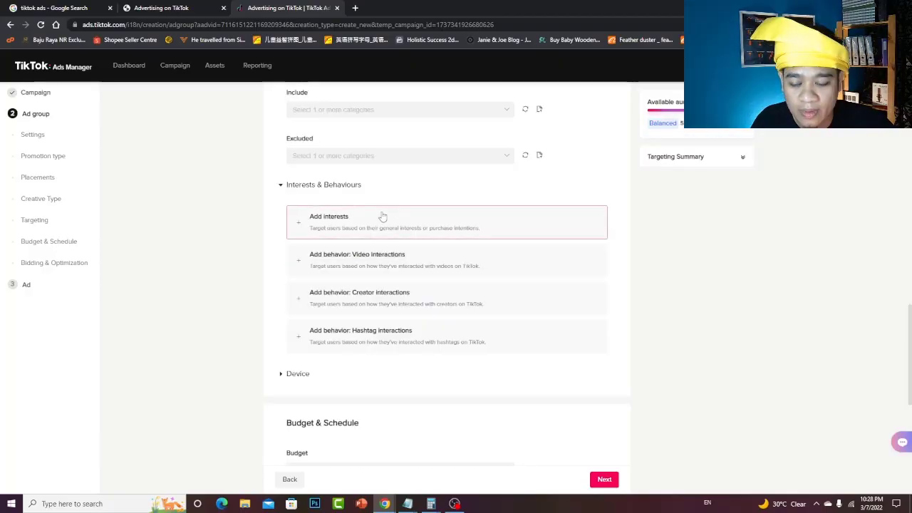
{"action": "left_click", "coordinate": [332, 225]}
{"action": "left_click", "coordinate": [336, 274]}
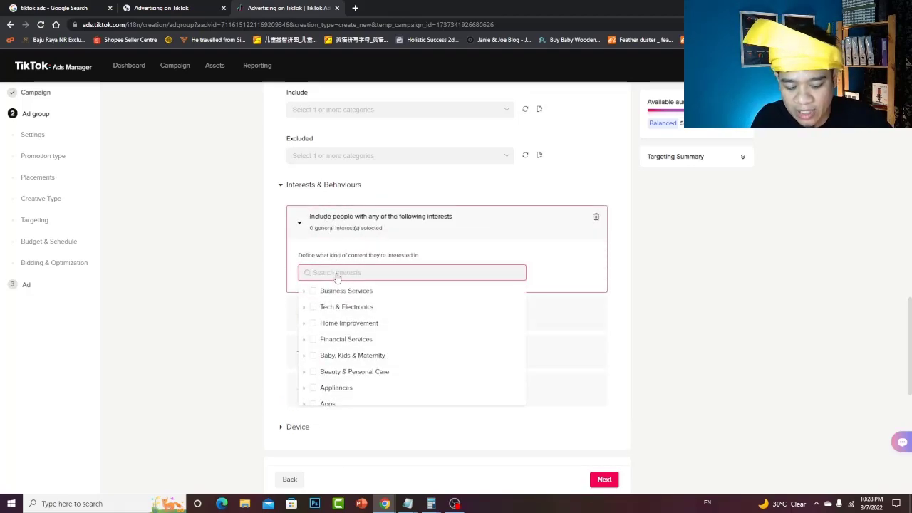
{"action": "type", "text": "beauty"}
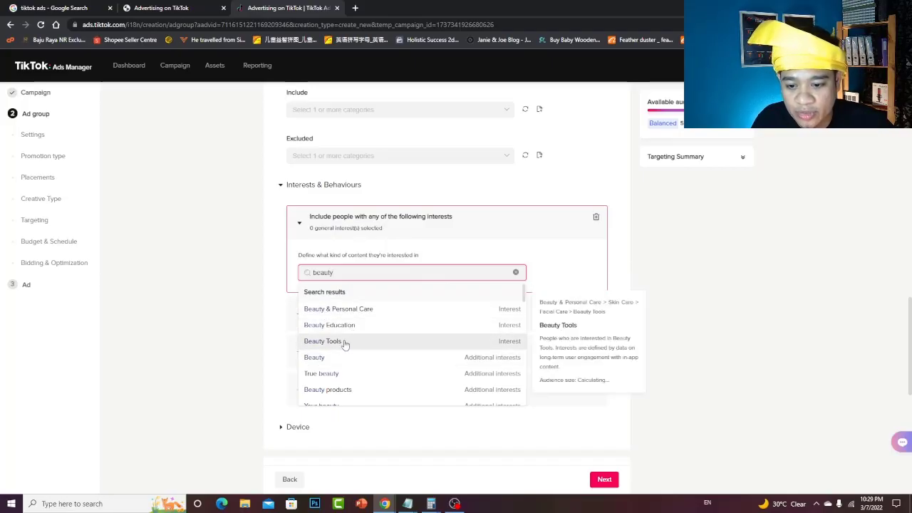
{"action": "mouse_move", "coordinate": [342, 365]}
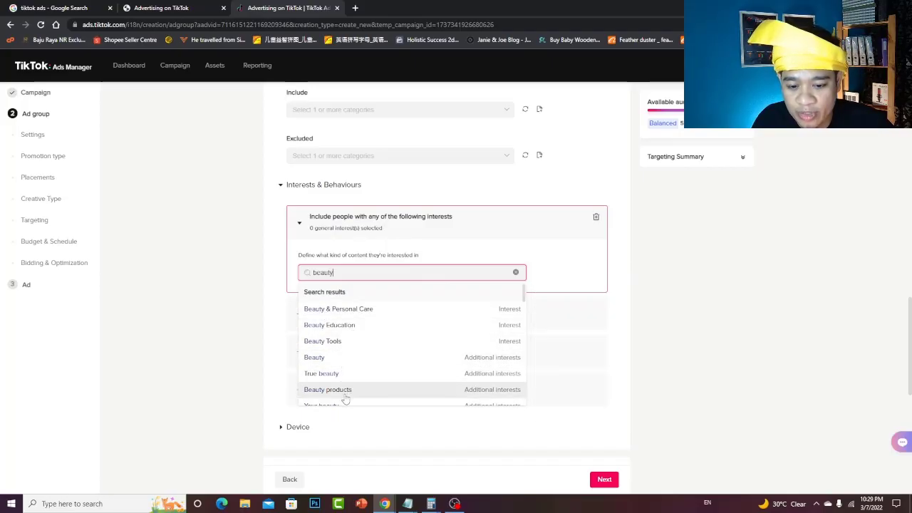
{"action": "scroll", "coordinate": [349, 392], "scroll_direction": "down", "scroll_amount": 1}
{"action": "mouse_move", "coordinate": [338, 349]}
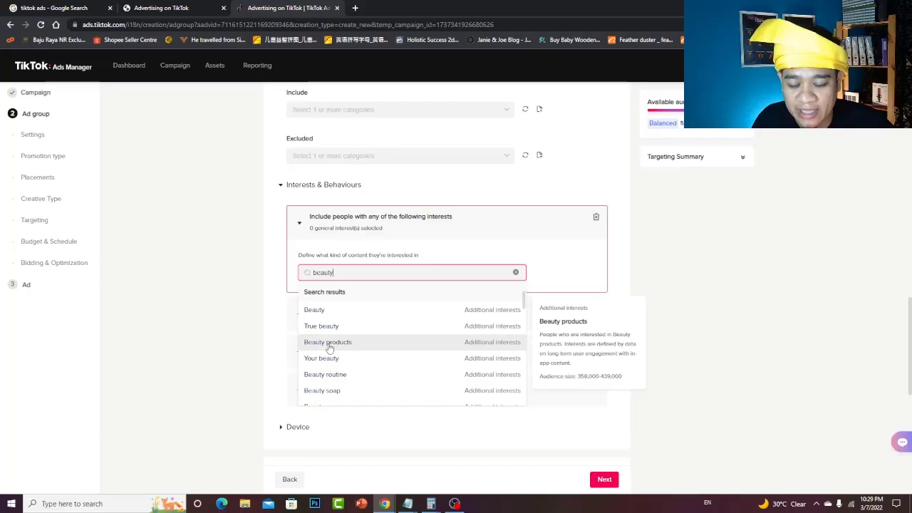
{"action": "left_click", "coordinate": [327, 348]}
{"action": "left_click", "coordinate": [720, 285]}
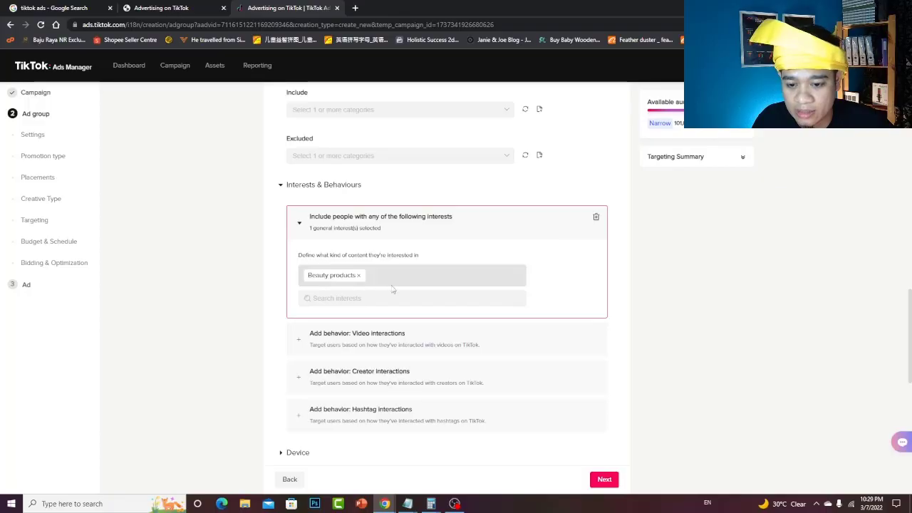
Add Beauty & Personal Care and Beauty to the ad group's targeted interests.
{"action": "left_click", "coordinate": [351, 299]}
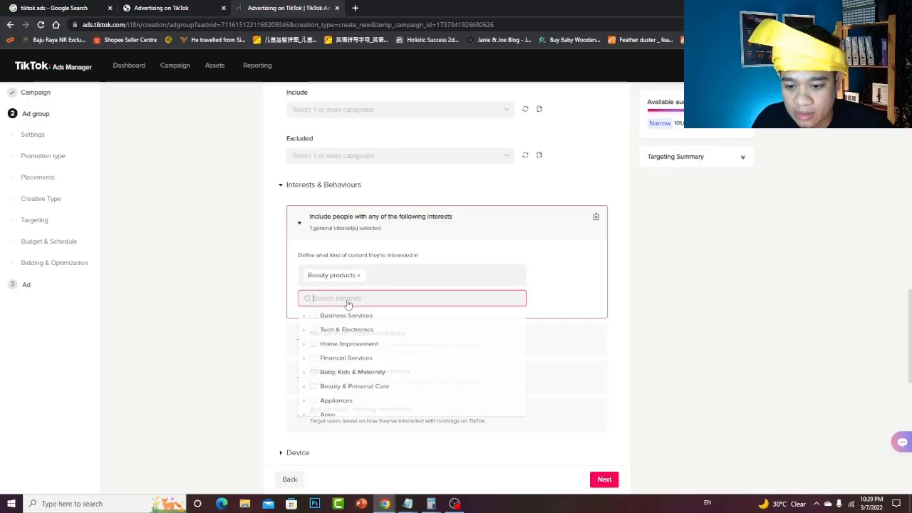
{"action": "left_click", "coordinate": [567, 291]}
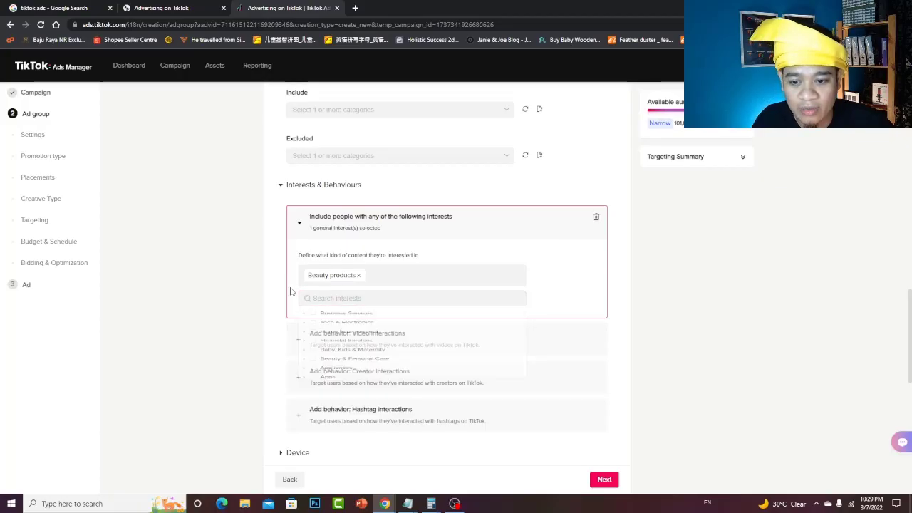
{"action": "left_click", "coordinate": [328, 299]}
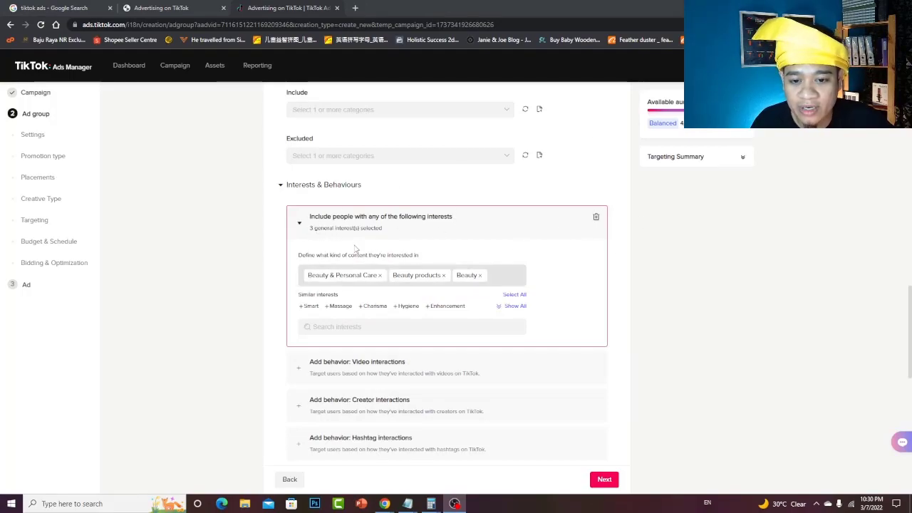
Remove the entire interest targeting block from the ad group's Interests & Behaviours.
{"action": "scroll", "coordinate": [387, 218], "scroll_direction": "down", "scroll_amount": 5}
{"action": "scroll", "coordinate": [418, 216], "scroll_direction": "down", "scroll_amount": 2}
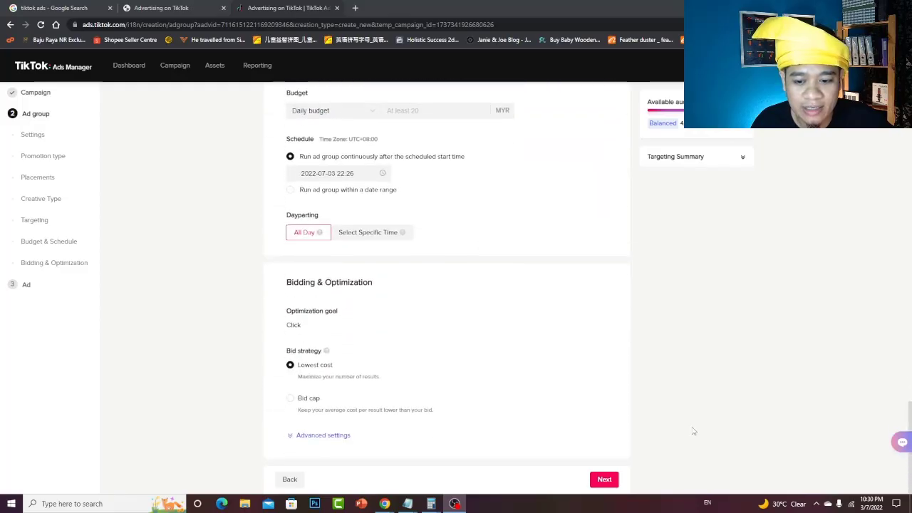
{"action": "scroll", "coordinate": [584, 240], "scroll_direction": "up", "scroll_amount": 10}
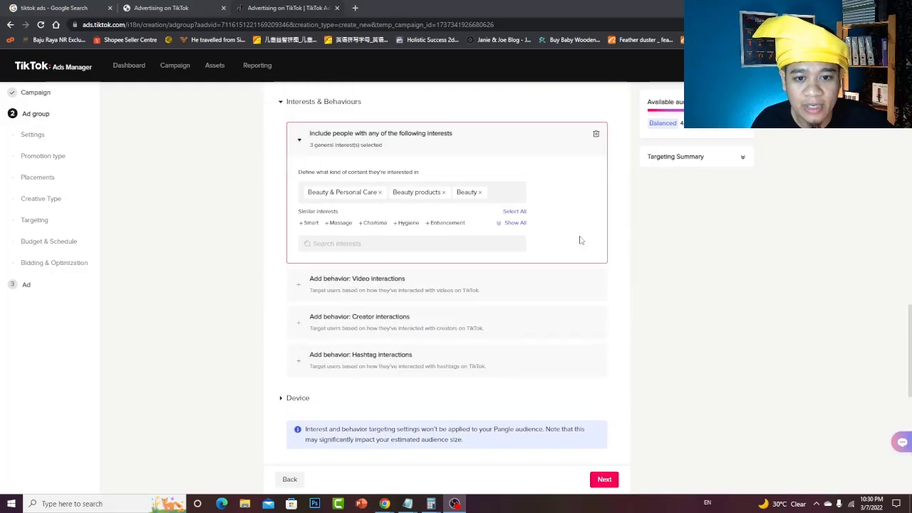
{"action": "scroll", "coordinate": [589, 245], "scroll_direction": "down", "scroll_amount": 3}
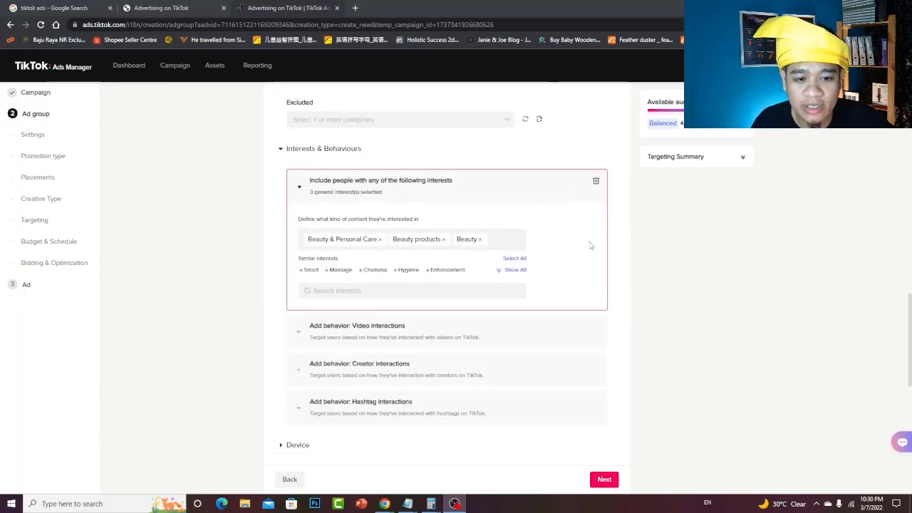
{"action": "left_click", "coordinate": [596, 180]}
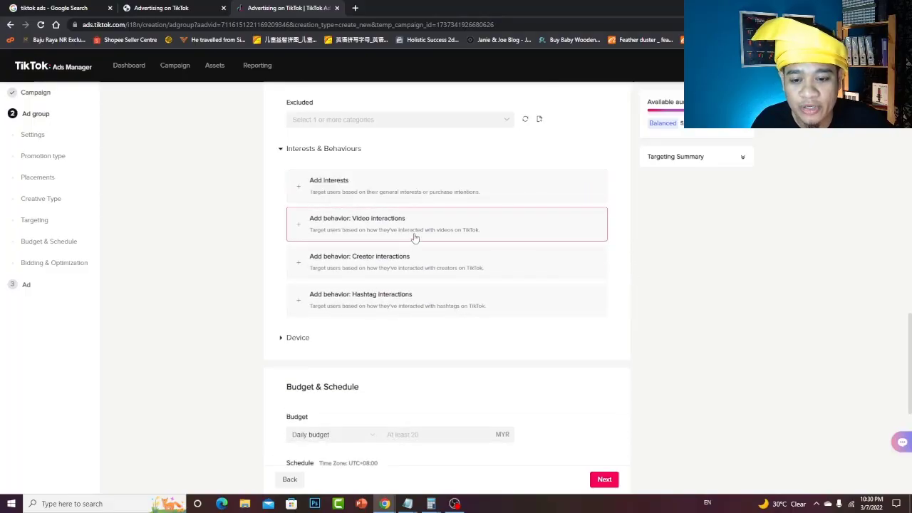
Add video interactions targeting for people who watched videos till the end in the Beauty & Style category.
{"action": "left_click", "coordinate": [363, 233]}
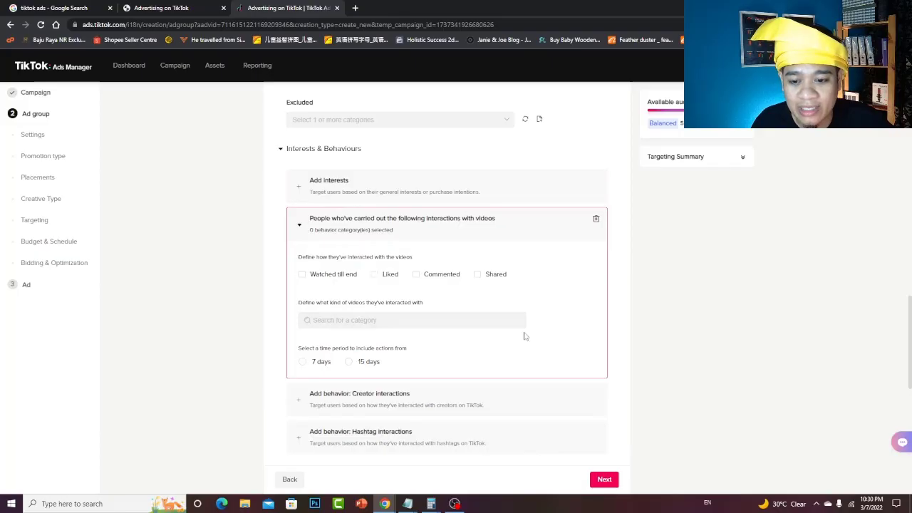
{"action": "left_click", "coordinate": [331, 279]}
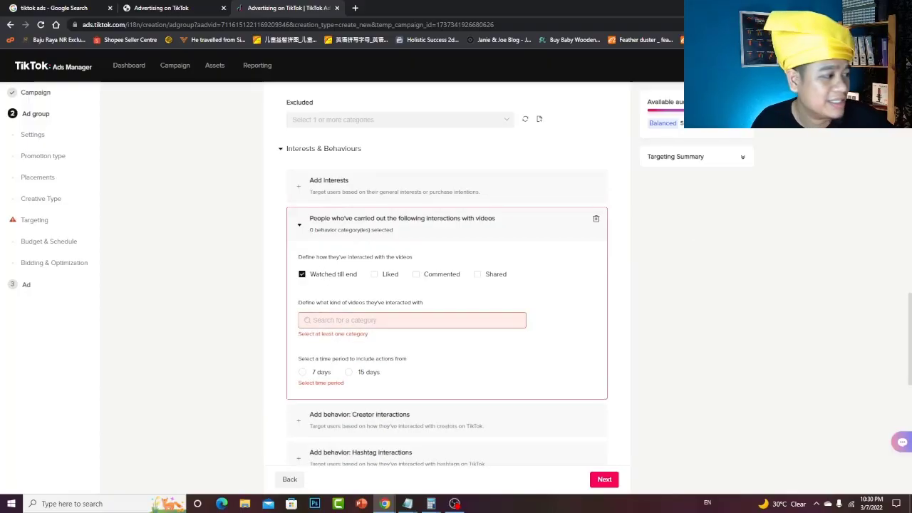
{"action": "left_click", "coordinate": [318, 292]}
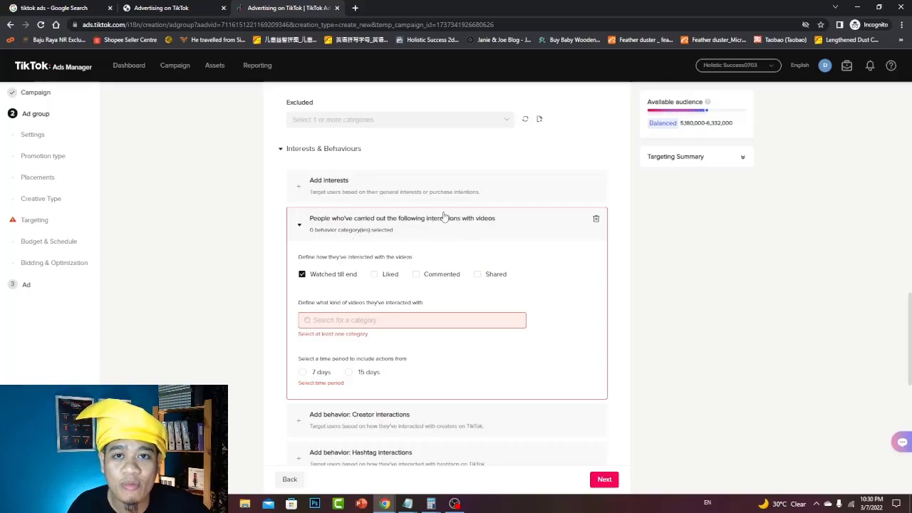
{"action": "left_click", "coordinate": [315, 321]}
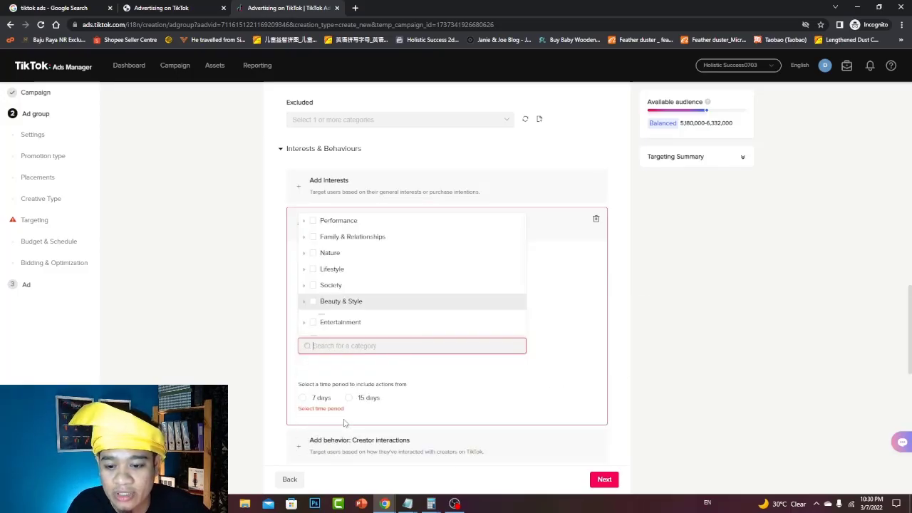
{"action": "left_click", "coordinate": [314, 301]}
{"action": "scroll", "coordinate": [407, 279], "scroll_direction": "down", "scroll_amount": 1}
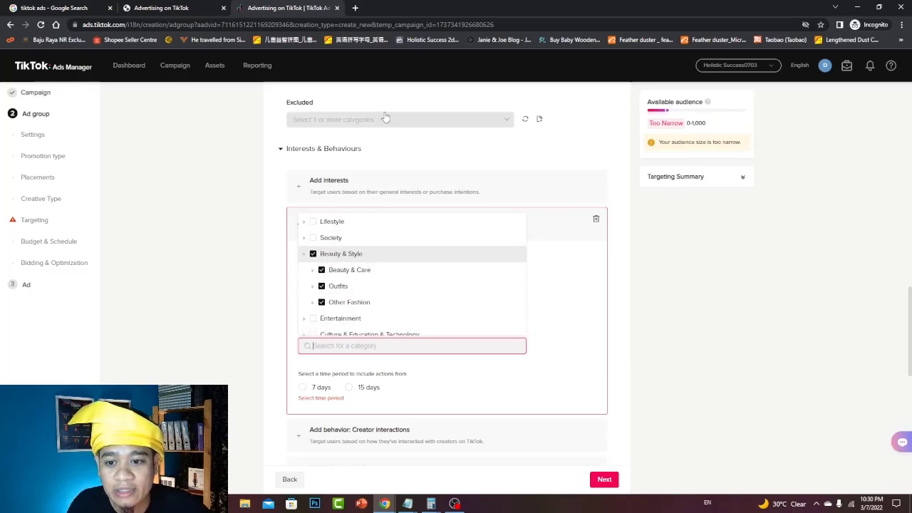
Set the time period for the included video interactions to 7 days.
{"action": "left_click", "coordinate": [332, 148]}
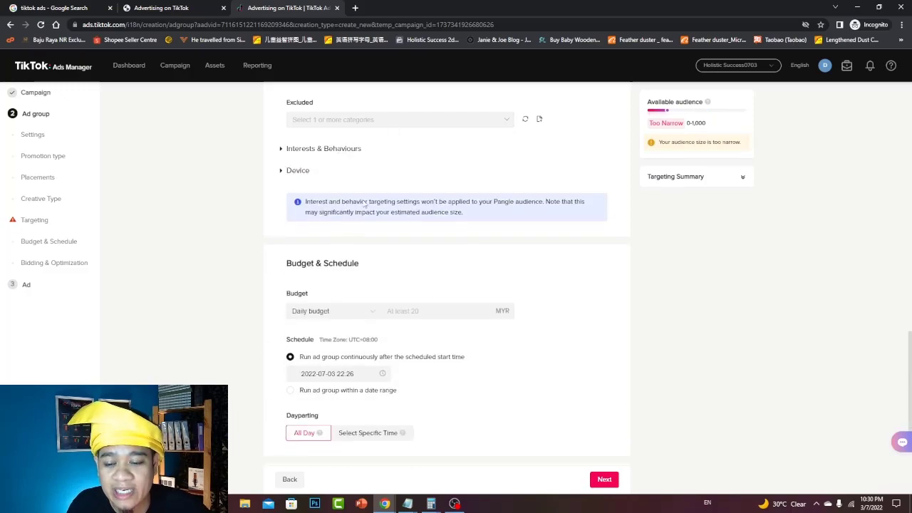
{"action": "left_click", "coordinate": [329, 148]}
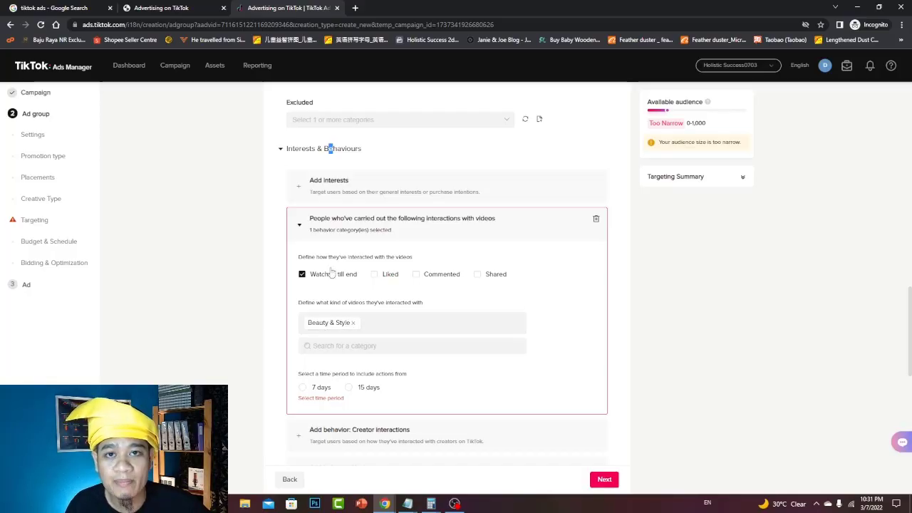
{"action": "scroll", "coordinate": [384, 269], "scroll_direction": "down", "scroll_amount": 2}
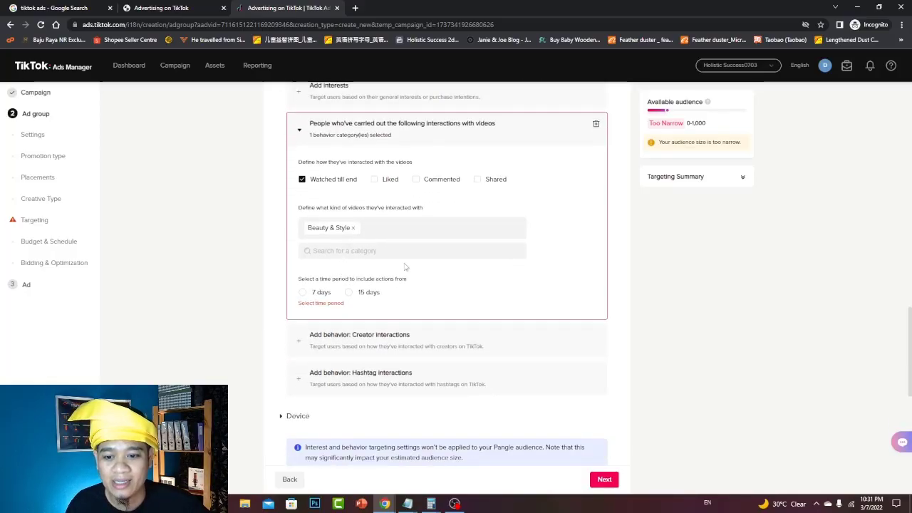
{"action": "left_click", "coordinate": [302, 293]}
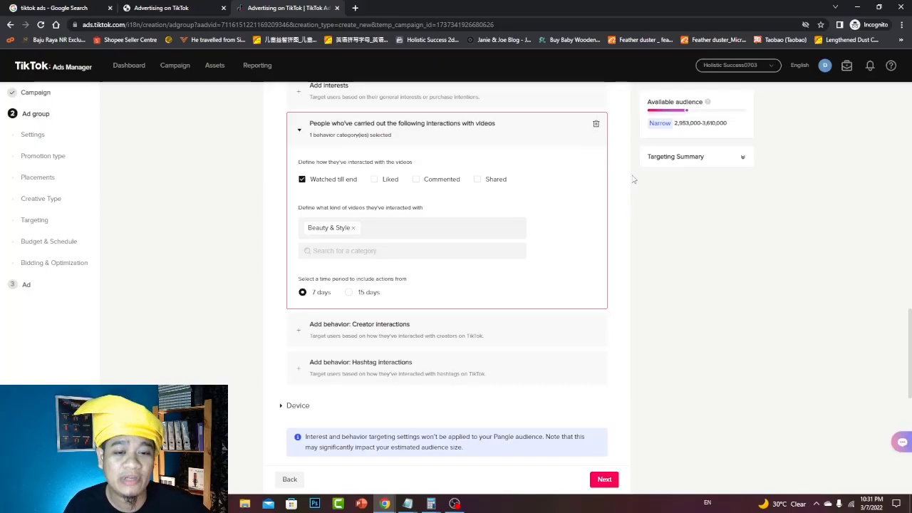
Replace the video interactions behaviour with creator interactions targeting people who have followed creators.
{"action": "left_click", "coordinate": [597, 125]}
{"action": "left_click", "coordinate": [397, 171]}
{"action": "scroll", "coordinate": [396, 178], "scroll_direction": "up", "scroll_amount": 2}
{"action": "scroll", "coordinate": [349, 112], "scroll_direction": "down", "scroll_amount": 1}
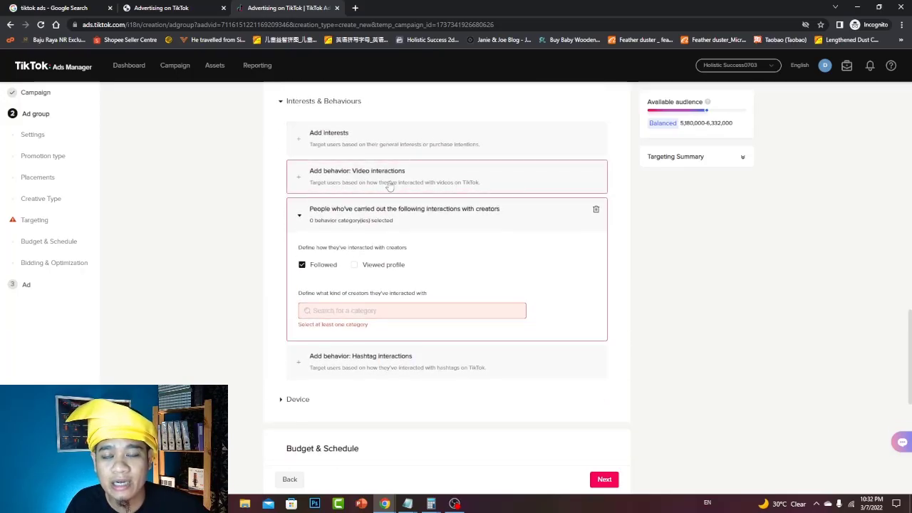
{"action": "scroll", "coordinate": [352, 284], "scroll_direction": "down", "scroll_amount": 1}
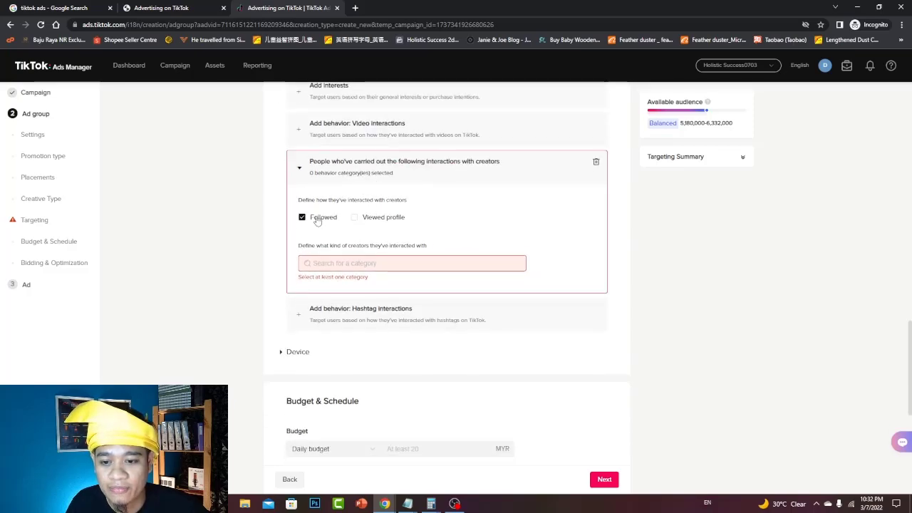
{"action": "scroll", "coordinate": [335, 269], "scroll_direction": "up", "scroll_amount": 1}
{"action": "scroll", "coordinate": [331, 259], "scroll_direction": "up", "scroll_amount": 1}
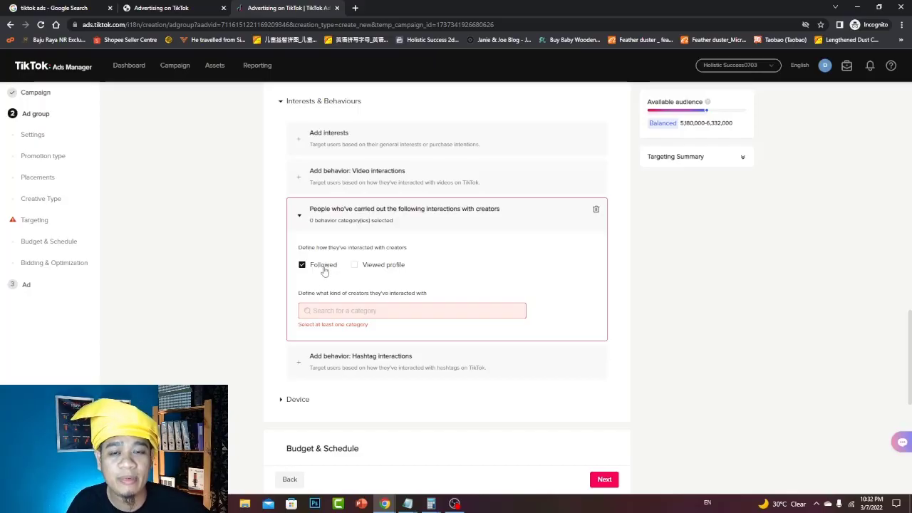
Set the creator category for the creator interactions to Beauty within Fashion & Beauty.
{"action": "left_click", "coordinate": [365, 312]}
{"action": "scroll", "coordinate": [339, 356], "scroll_direction": "down", "scroll_amount": 4}
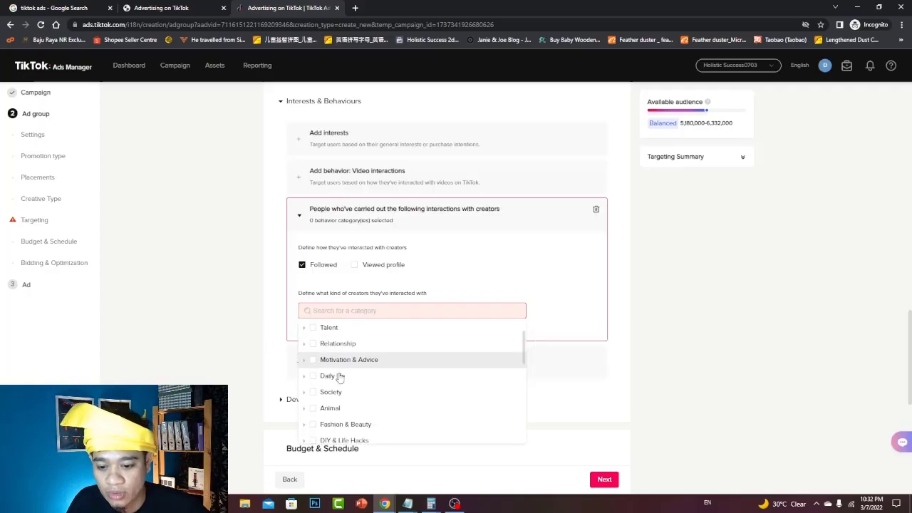
{"action": "scroll", "coordinate": [342, 367], "scroll_direction": "up", "scroll_amount": 3}
{"action": "scroll", "coordinate": [336, 372], "scroll_direction": "down", "scroll_amount": 2}
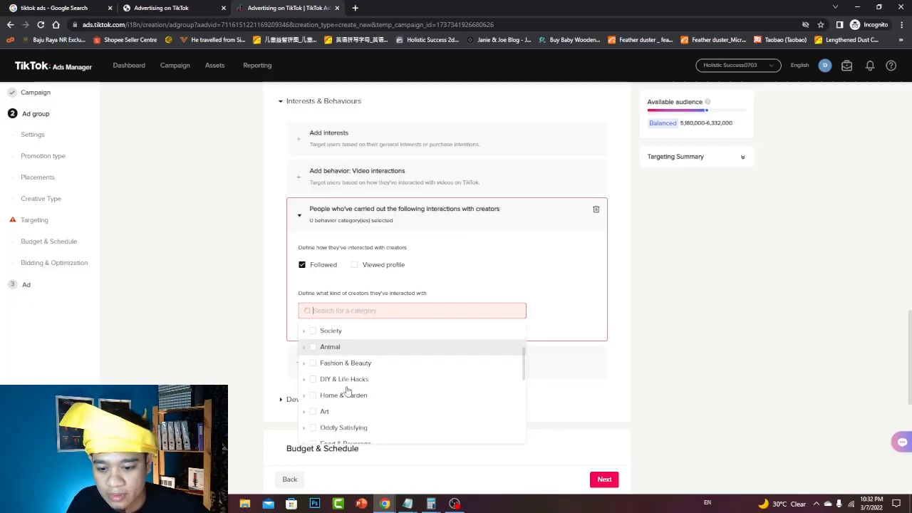
{"action": "left_click", "coordinate": [305, 365]}
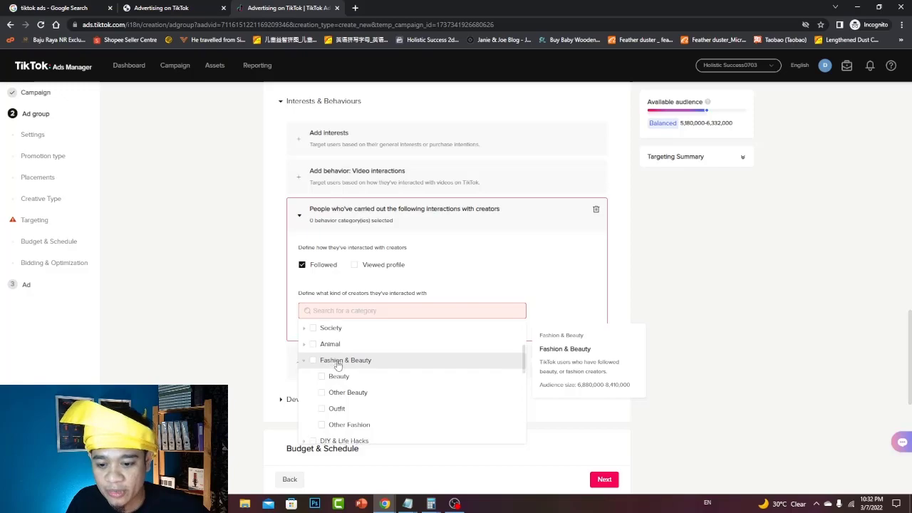
{"action": "scroll", "coordinate": [336, 360], "scroll_direction": "down", "scroll_amount": 1}
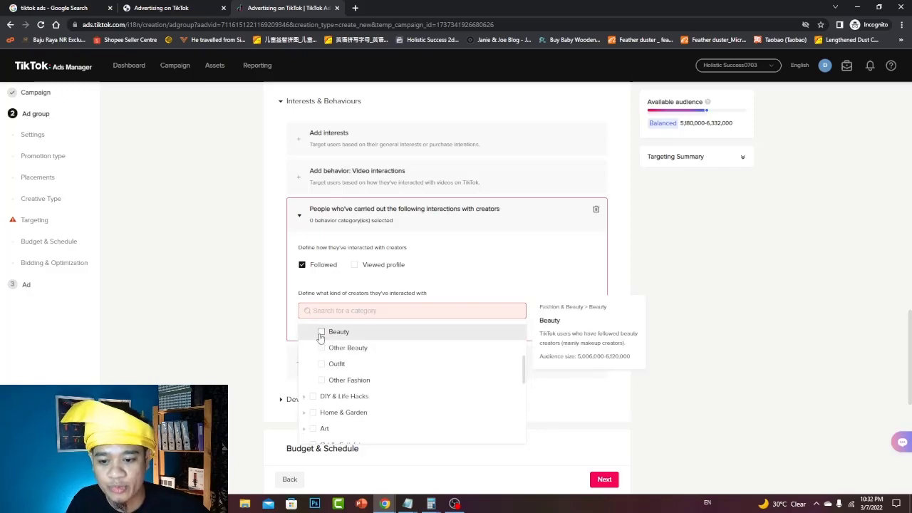
{"action": "left_click", "coordinate": [320, 333]}
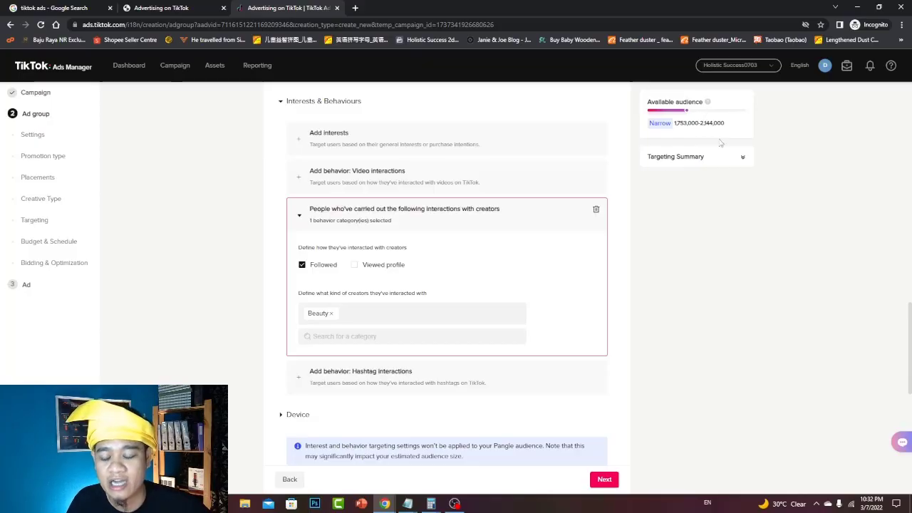
Replace the creator interactions behaviour with hashtag interactions targeting viewers of videos with #skincareroutine.
{"action": "left_click", "coordinate": [637, 240]}
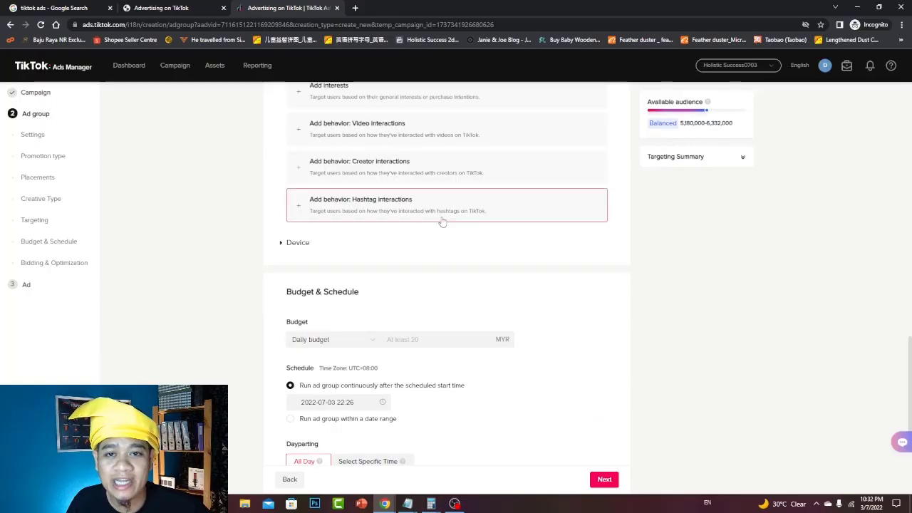
{"action": "scroll", "coordinate": [402, 274], "scroll_direction": "up", "scroll_amount": 1}
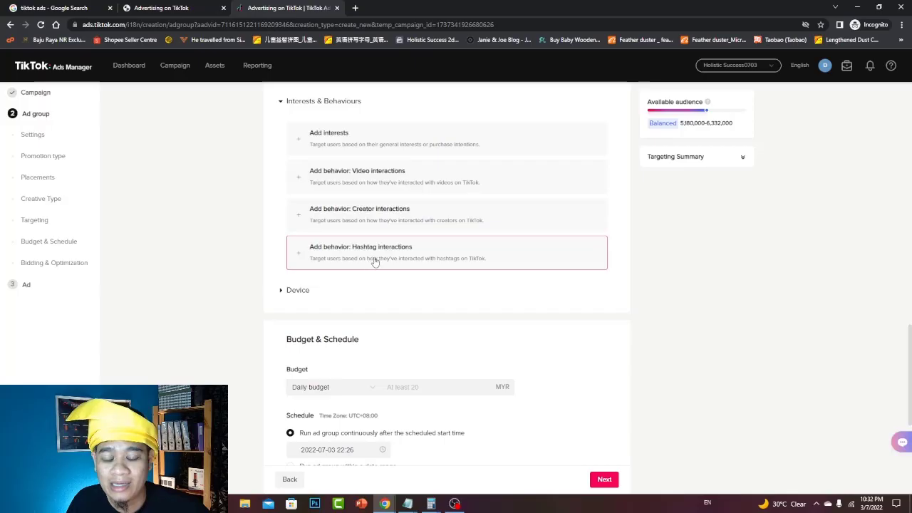
{"action": "left_click", "coordinate": [375, 257]}
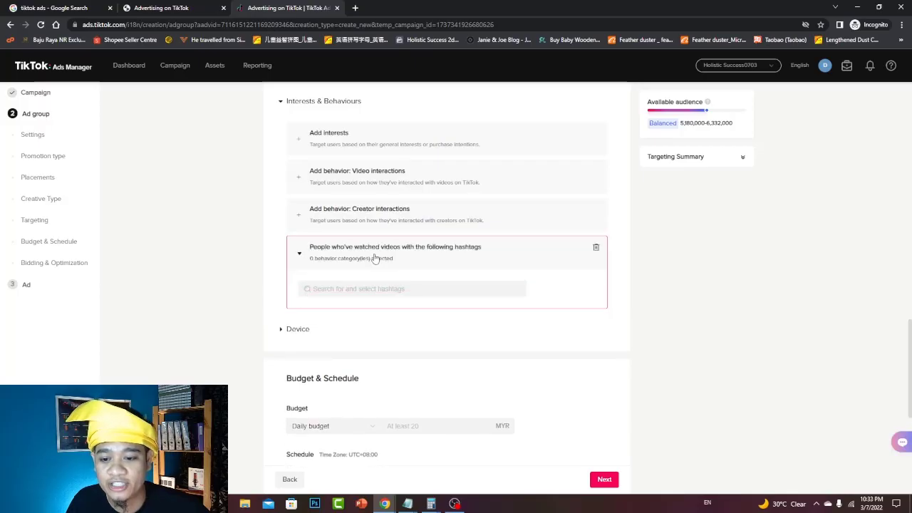
{"action": "left_click", "coordinate": [340, 290]}
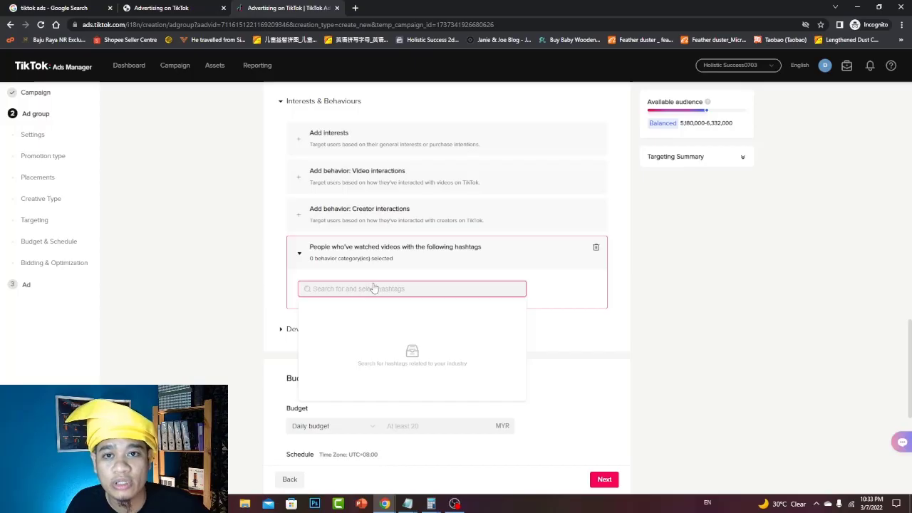
{"action": "type", "text": "skincareroutine"}
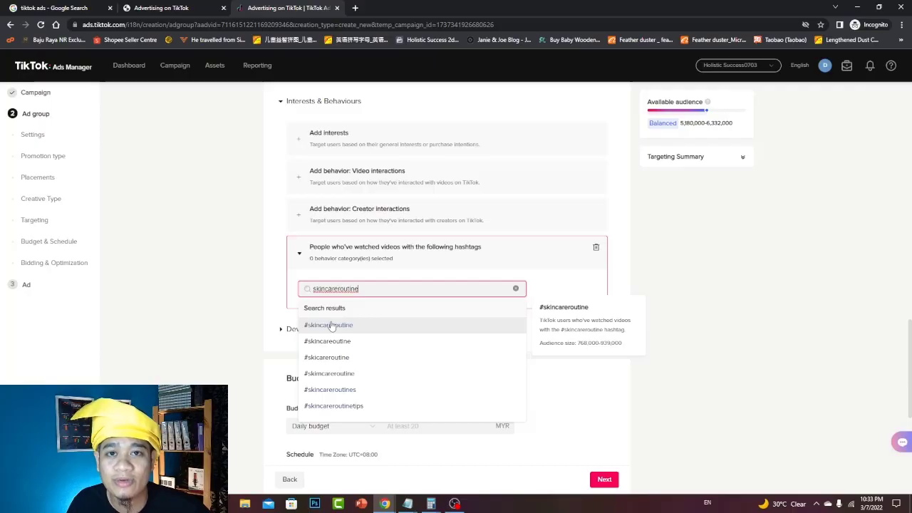
{"action": "left_click", "coordinate": [330, 326]}
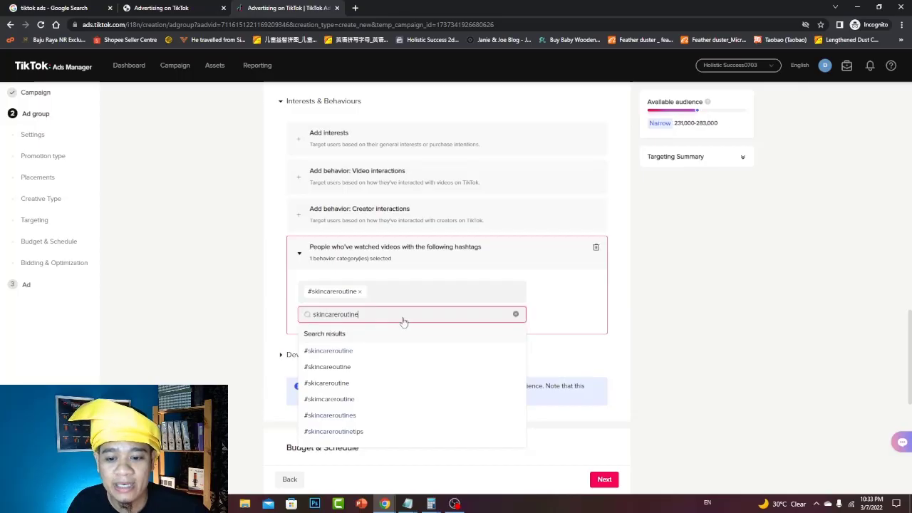
{"action": "left_click", "coordinate": [635, 303]}
Add #tipsskincare to the targeted hashtags and collapse the hashtag interactions section.
{"action": "left_click", "coordinate": [377, 315]}
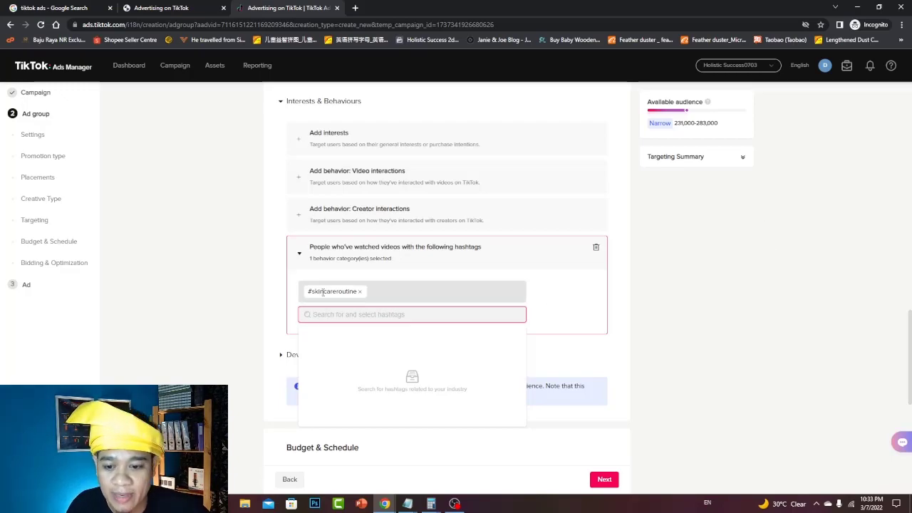
{"action": "type", "text": "skincare"}
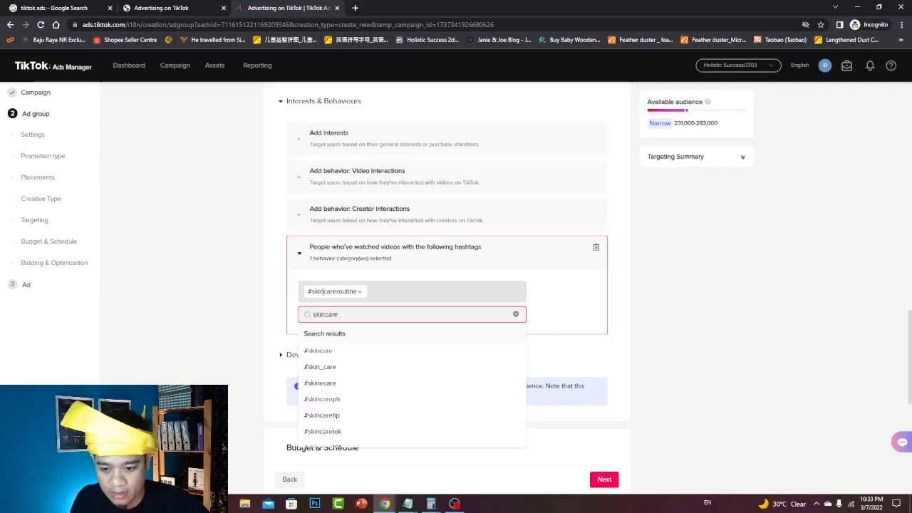
{"action": "key", "text": "ctrl+a"}
{"action": "type", "text": "tipsskincare"}
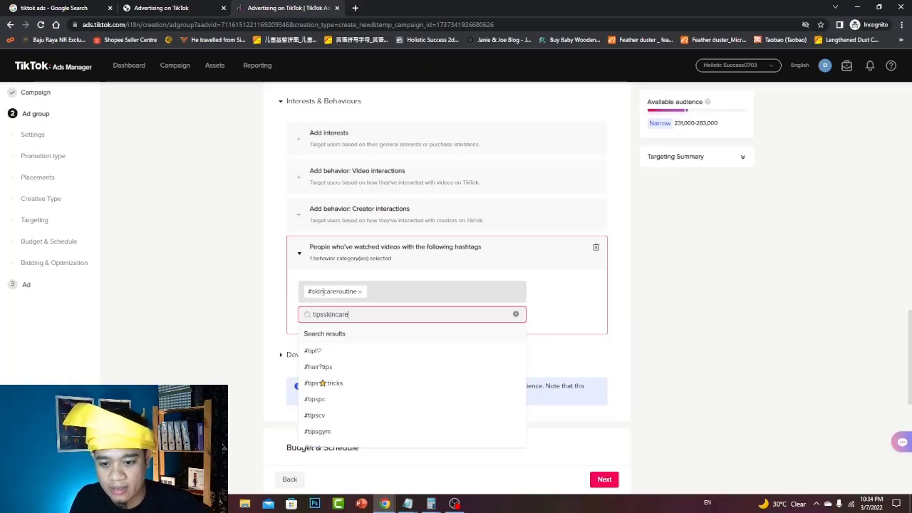
{"action": "left_click", "coordinate": [356, 351]}
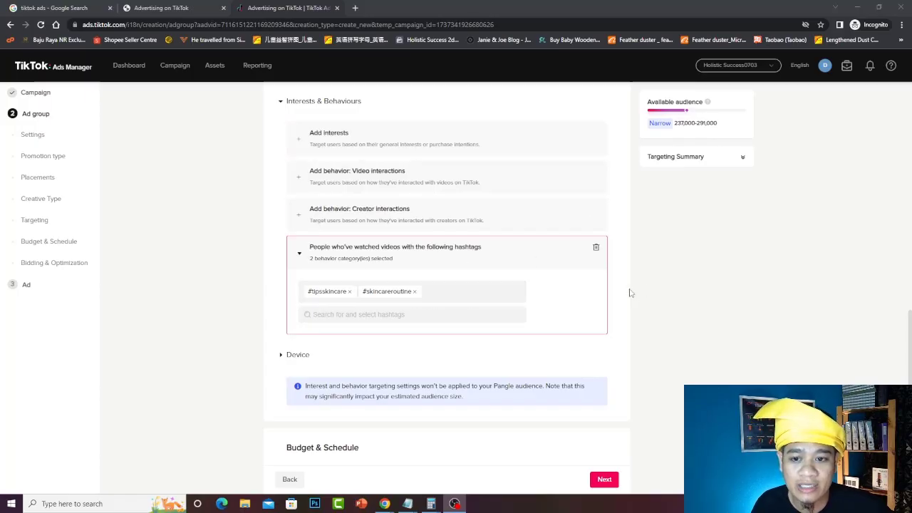
{"action": "scroll", "coordinate": [462, 299], "scroll_direction": "up", "scroll_amount": 1}
{"action": "left_click", "coordinate": [300, 300]}
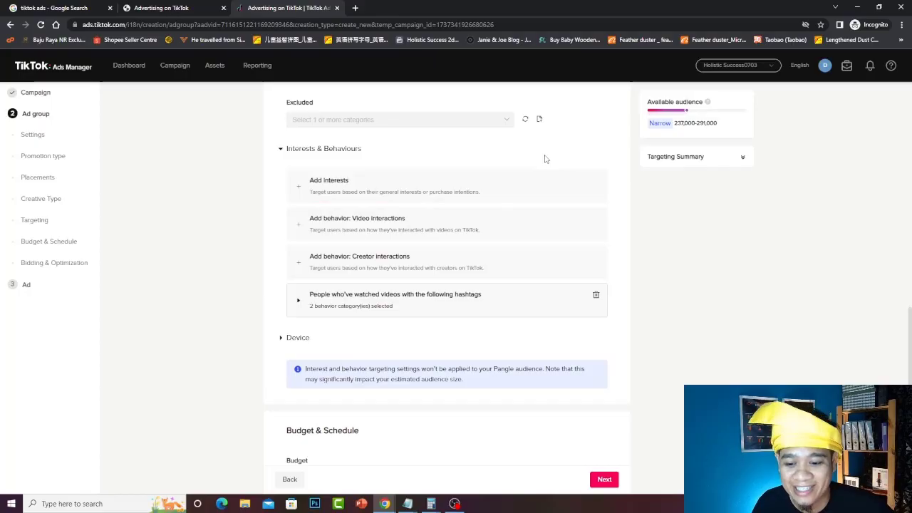
Set the ad group's daily budget to 20 MYR.
{"action": "scroll", "coordinate": [499, 185], "scroll_direction": "down", "scroll_amount": 2}
{"action": "scroll", "coordinate": [372, 199], "scroll_direction": "down", "scroll_amount": 2}
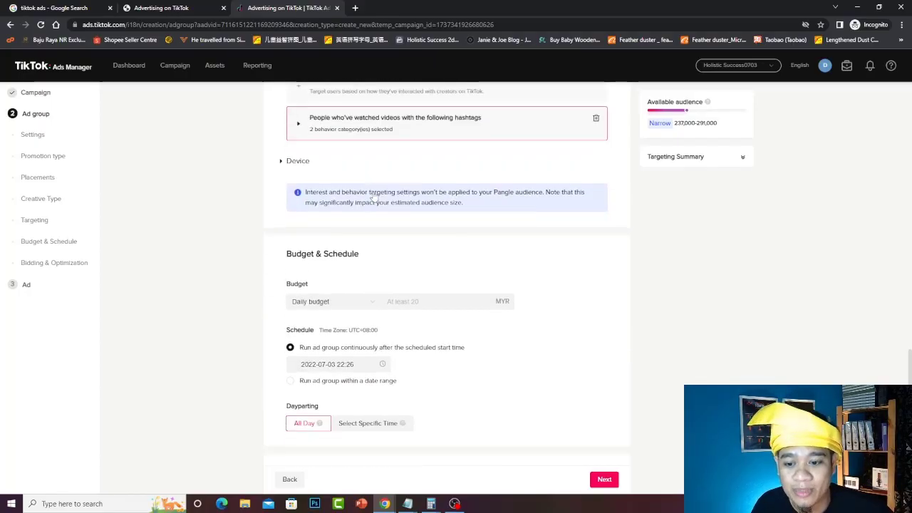
{"action": "scroll", "coordinate": [372, 200], "scroll_direction": "down", "scroll_amount": 2}
{"action": "left_click", "coordinate": [417, 194]}
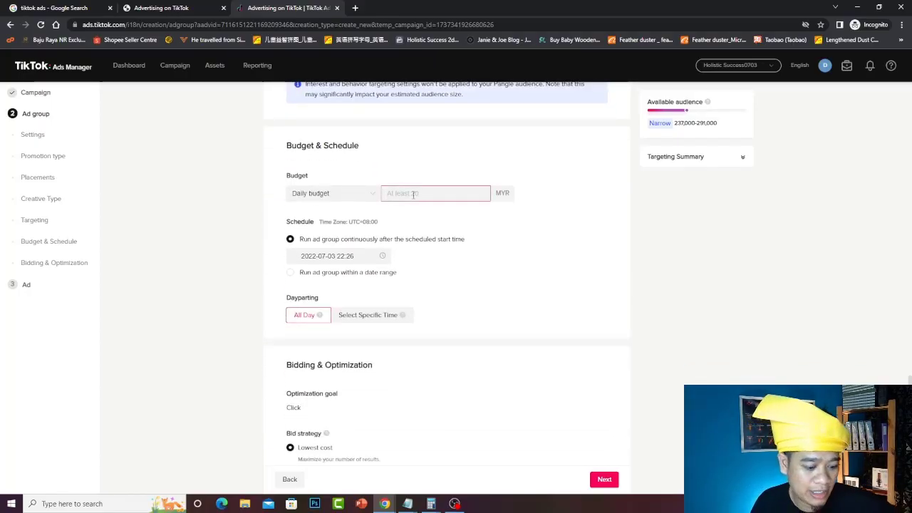
{"action": "type", "text": "20"}
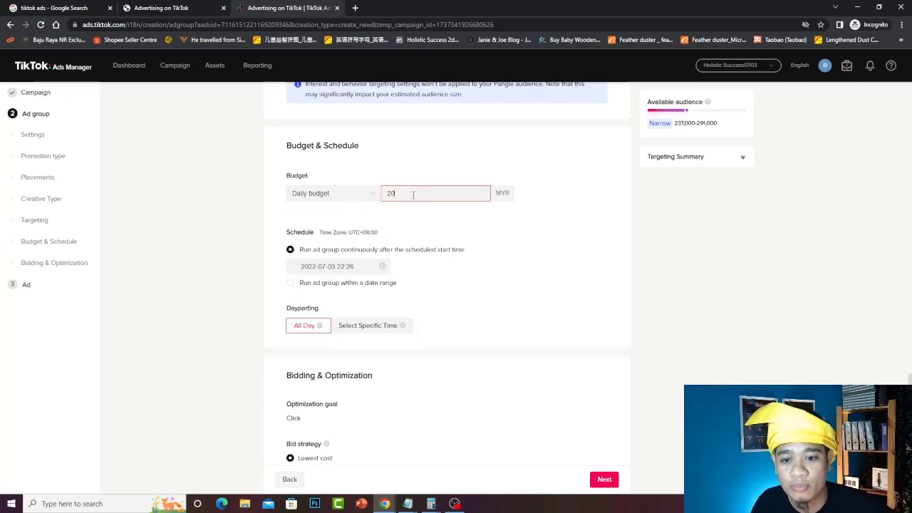
{"action": "left_click", "coordinate": [618, 203]}
Review the ad group's interests and behaviours targeting, budget, schedule, dayparting and bid strategy settings.
{"action": "scroll", "coordinate": [370, 250], "scroll_direction": "up", "scroll_amount": 7}
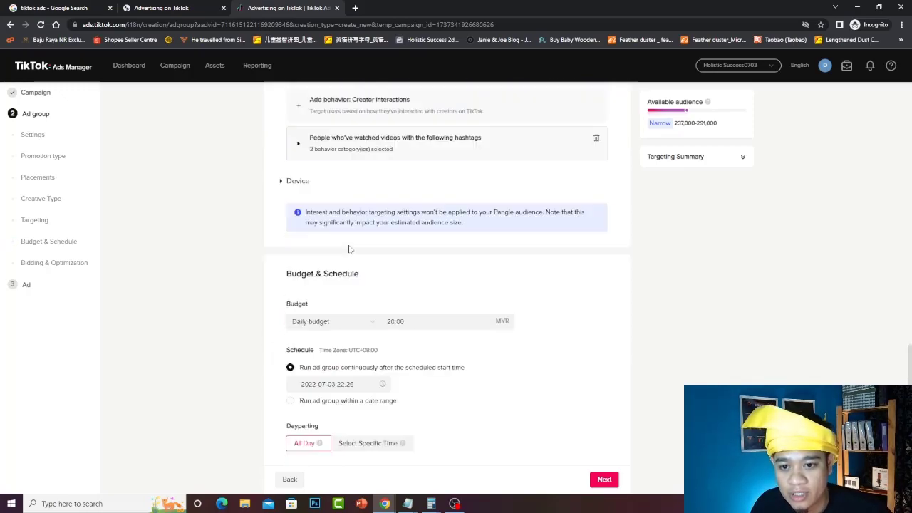
{"action": "scroll", "coordinate": [412, 259], "scroll_direction": "down", "scroll_amount": 5}
{"action": "scroll", "coordinate": [417, 256], "scroll_direction": "down", "scroll_amount": 3}
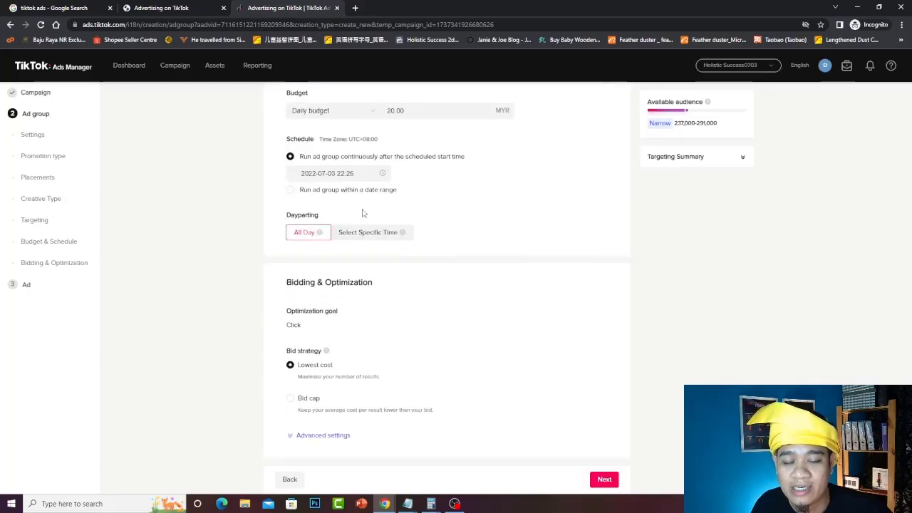
{"action": "scroll", "coordinate": [413, 252], "scroll_direction": "up", "scroll_amount": 7}
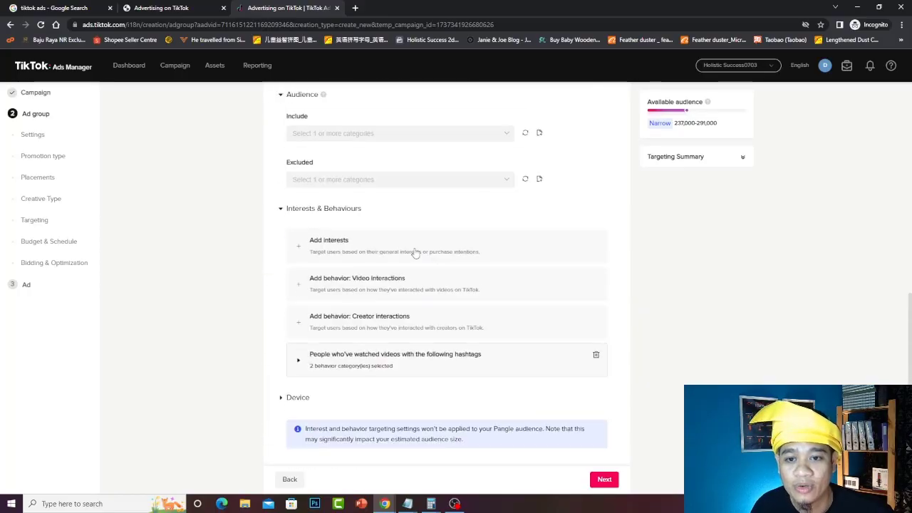
{"action": "scroll", "coordinate": [350, 260], "scroll_direction": "down", "scroll_amount": 3}
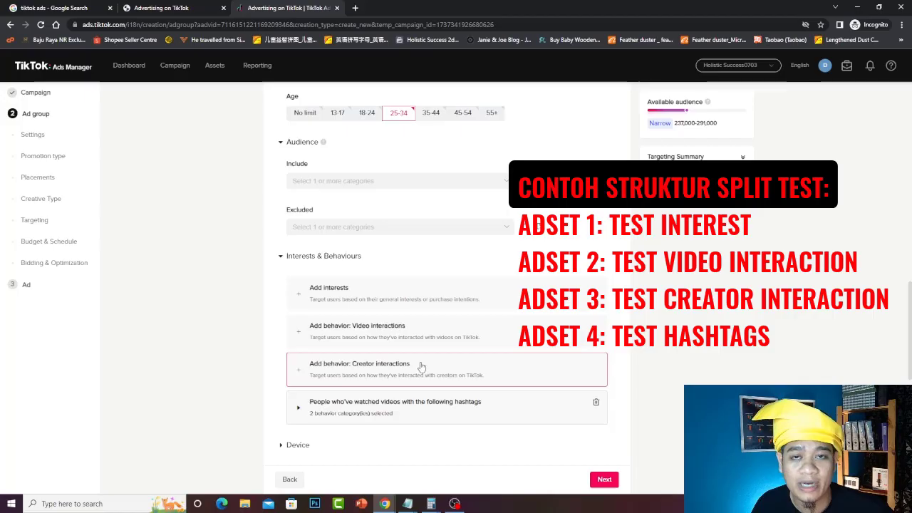
{"action": "scroll", "coordinate": [343, 361], "scroll_direction": "down", "scroll_amount": 1}
{"action": "scroll", "coordinate": [342, 361], "scroll_direction": "down", "scroll_amount": 1}
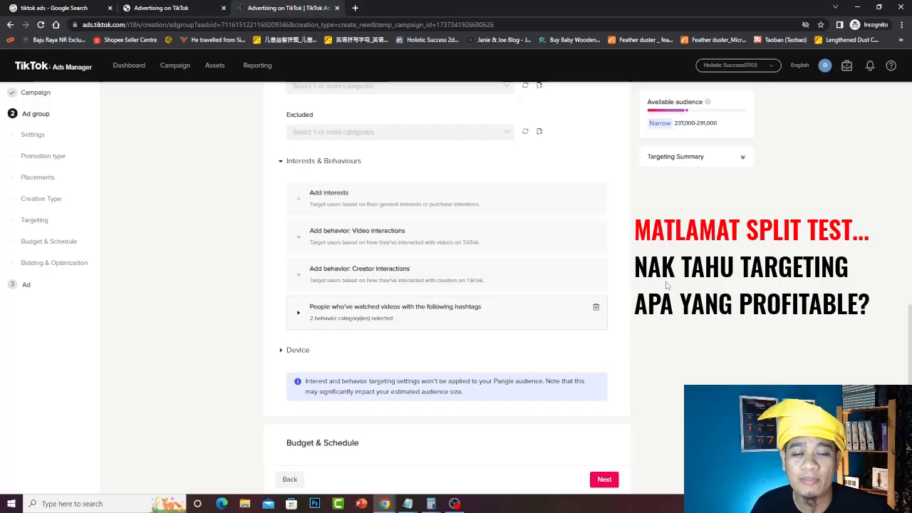
{"action": "scroll", "coordinate": [674, 315], "scroll_direction": "down", "scroll_amount": 4}
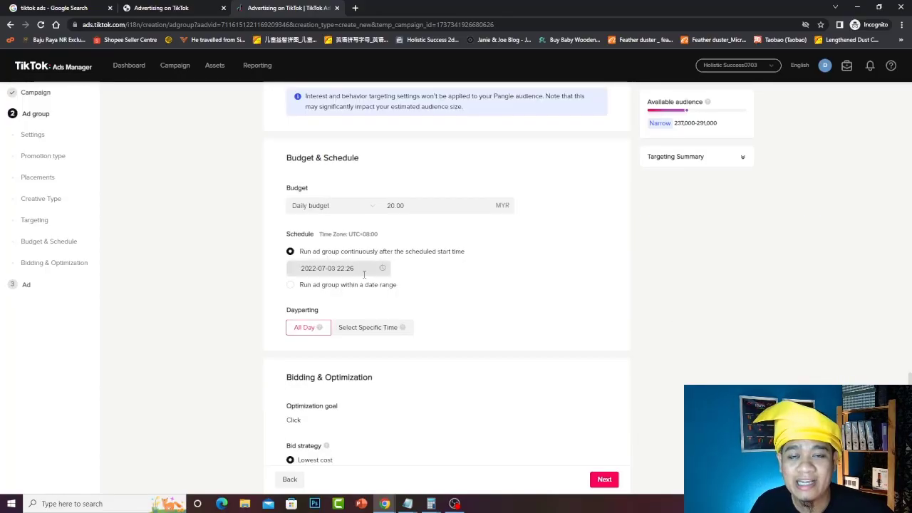
{"action": "scroll", "coordinate": [346, 271], "scroll_direction": "down", "scroll_amount": 1}
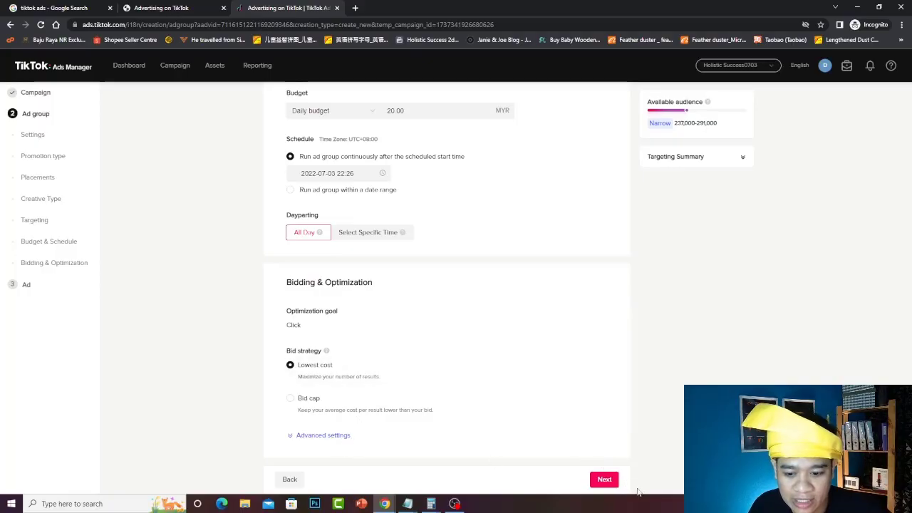
Proceed to the ad setup and set the custom identity's display name to cantiksihat.com.
{"action": "left_click", "coordinate": [604, 479]}
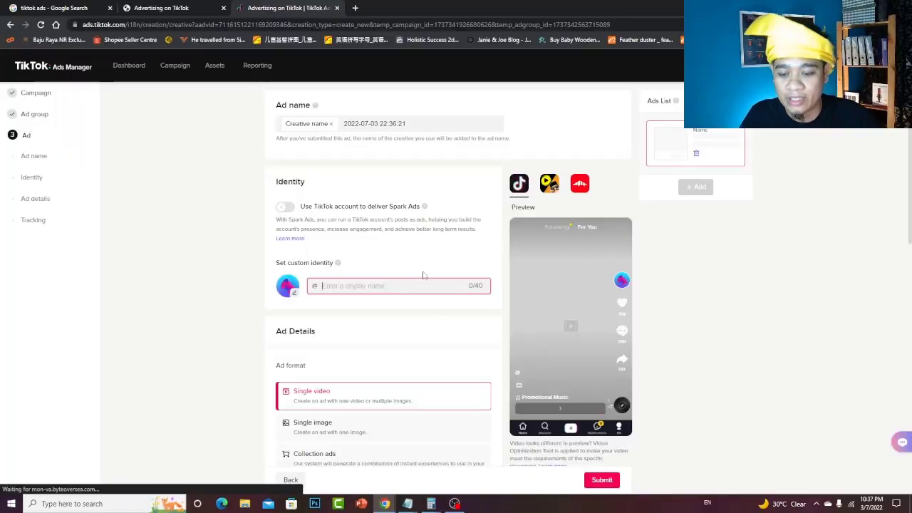
{"action": "type", "text": "cantiksihat.com"}
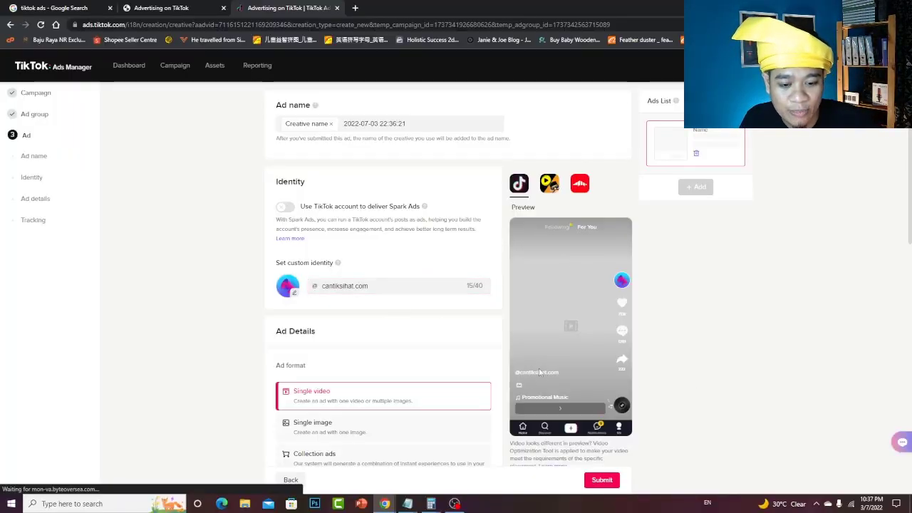
Upload the video IMG_0545.MP4 as the creative for the Single video ad.
{"action": "scroll", "coordinate": [560, 303], "scroll_direction": "down", "scroll_amount": 2}
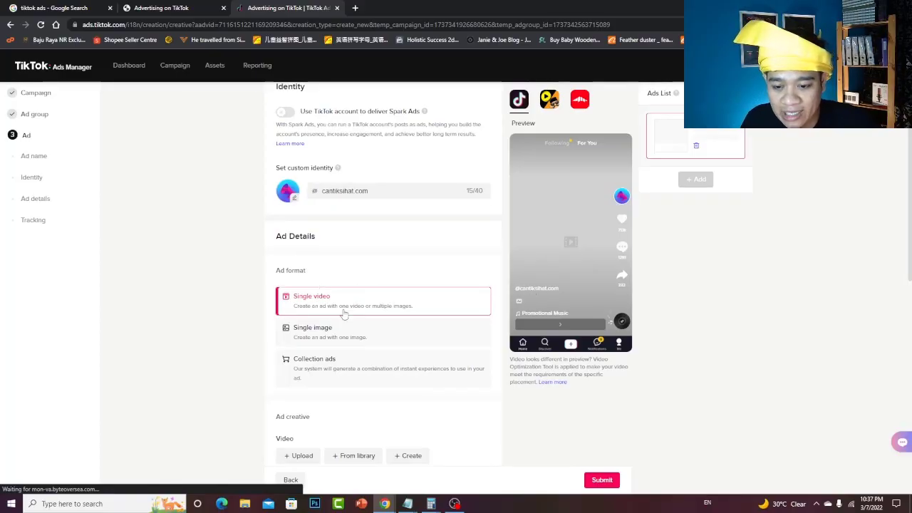
{"action": "scroll", "coordinate": [349, 298], "scroll_direction": "down", "scroll_amount": 2}
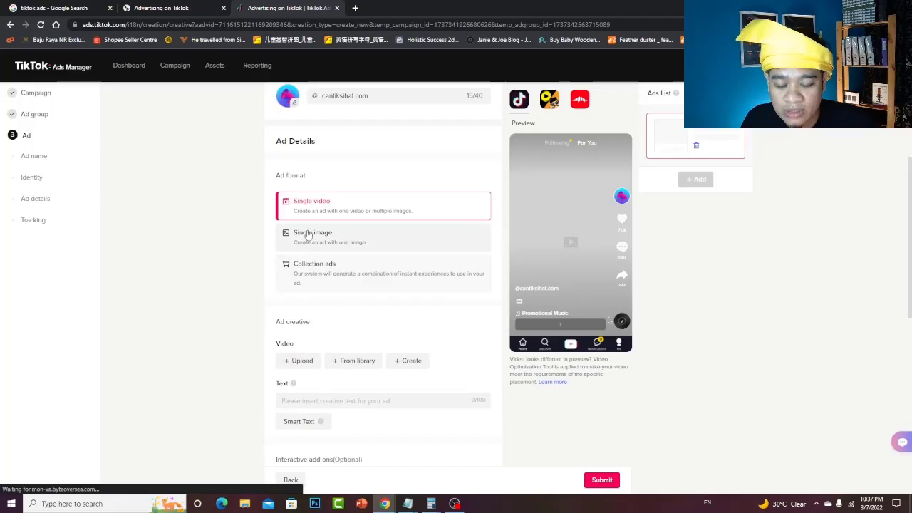
{"action": "mouse_move", "coordinate": [338, 270]}
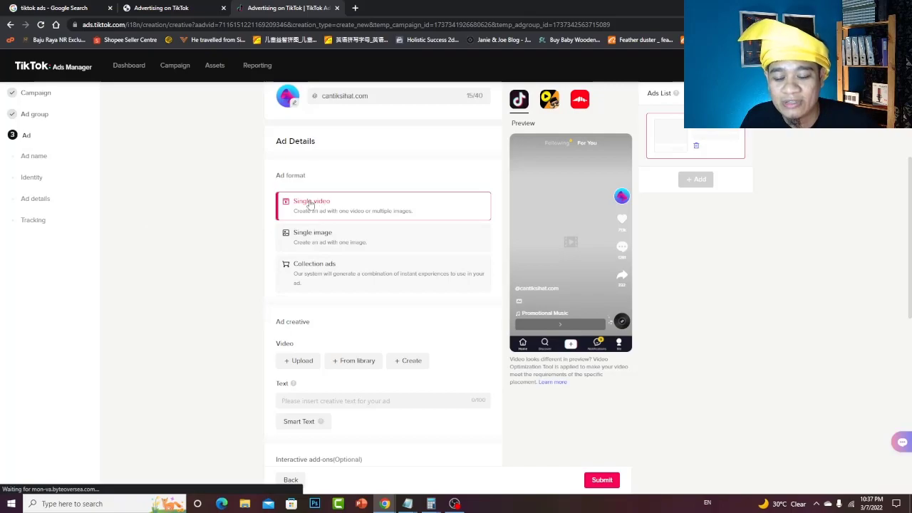
{"action": "scroll", "coordinate": [383, 247], "scroll_direction": "down", "scroll_amount": 1}
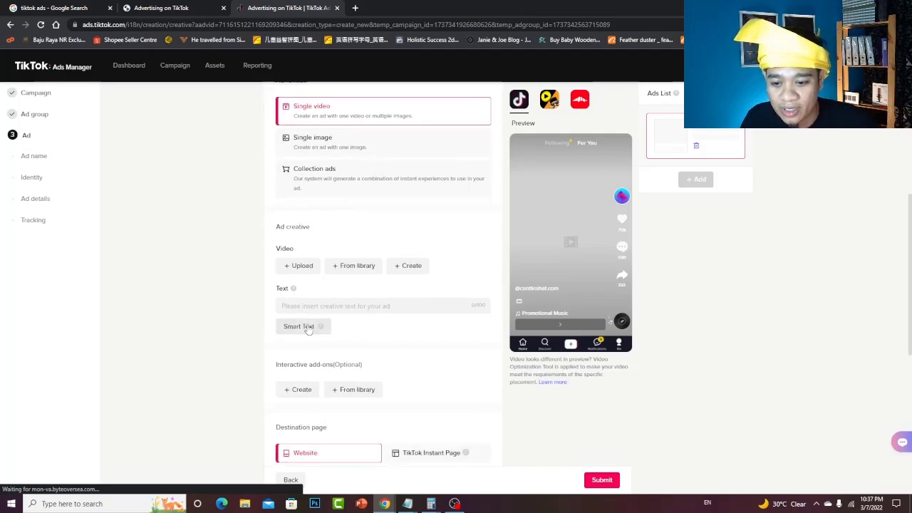
{"action": "left_click", "coordinate": [303, 266]}
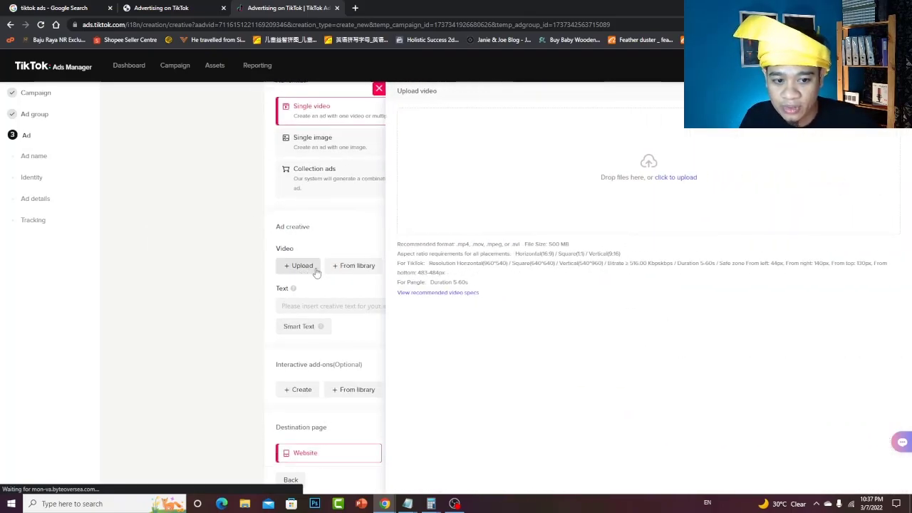
{"action": "left_click", "coordinate": [678, 177]}
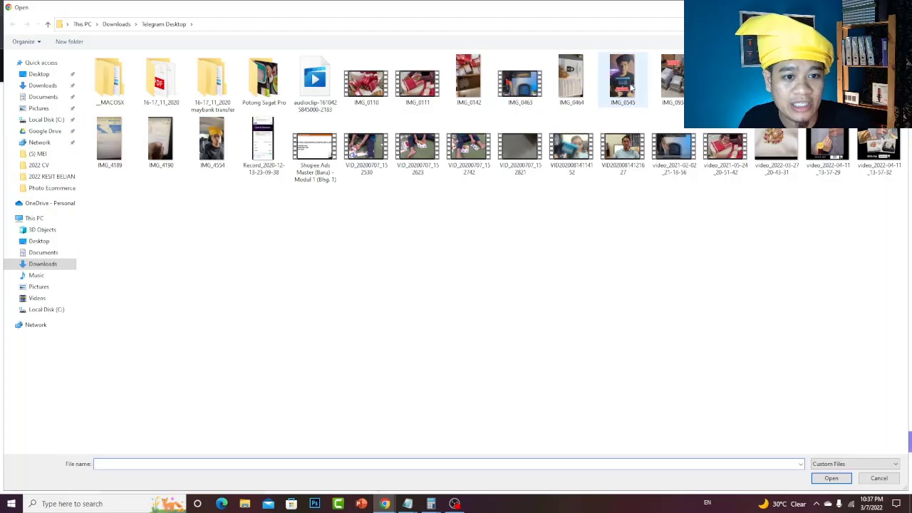
{"action": "key", "text": "Escape"}
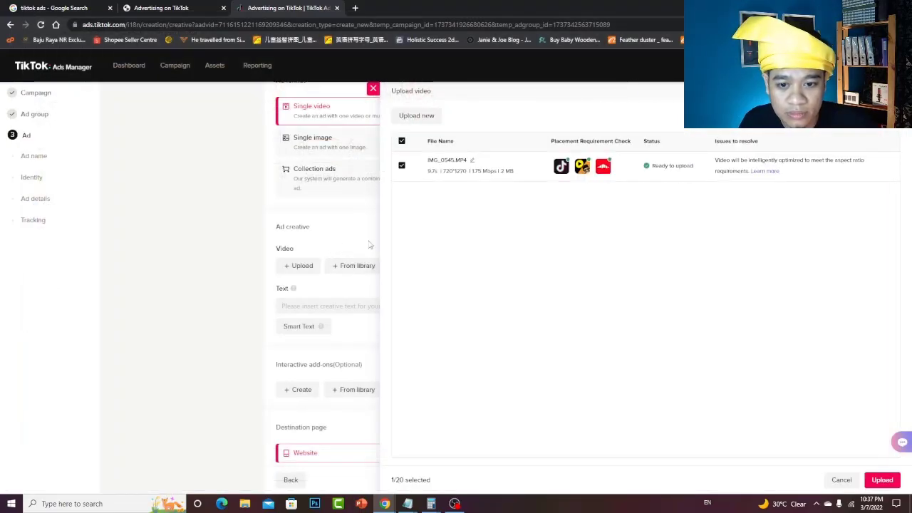
{"action": "left_click", "coordinate": [889, 481]}
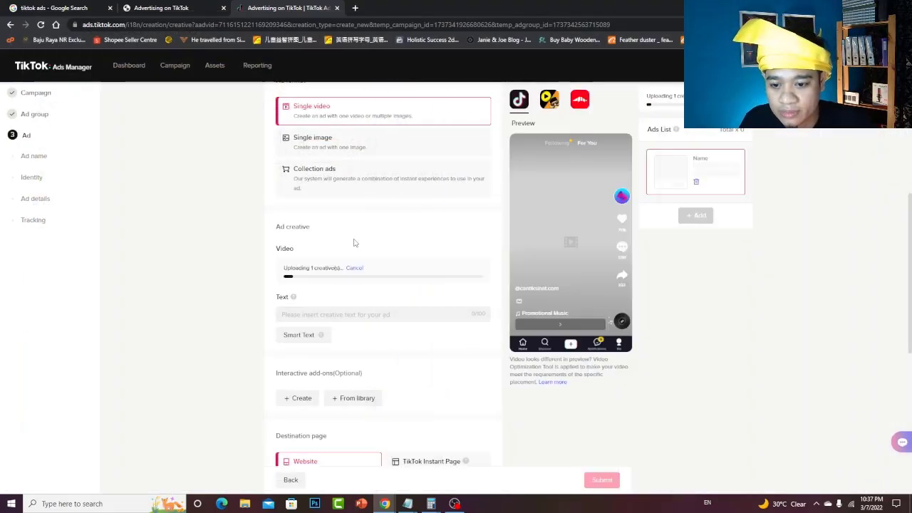
Enter the ad text "Sapu-sapu setiap malam sebelum tidur, lepas 6 minggu kulit glowing dan anjal macam artis K-POP!".
{"action": "scroll", "coordinate": [356, 250], "scroll_direction": "down", "scroll_amount": 1}
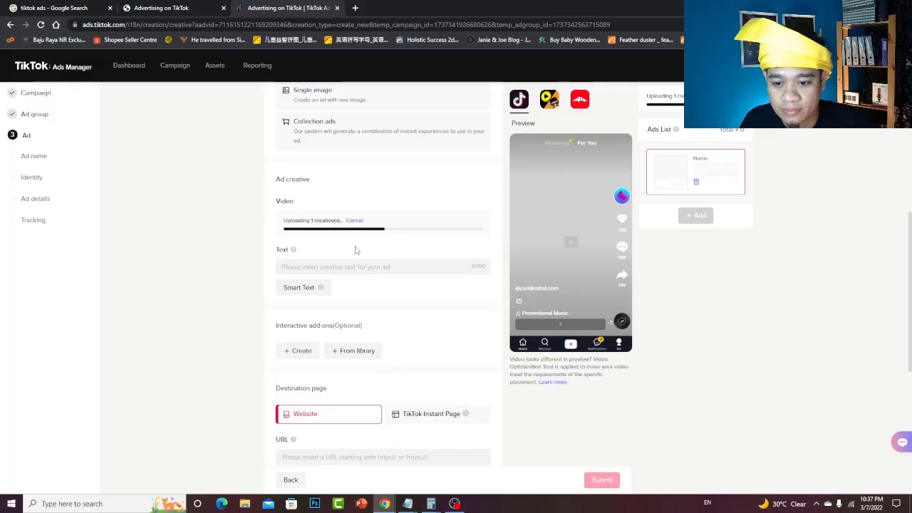
{"action": "scroll", "coordinate": [356, 250], "scroll_direction": "down", "scroll_amount": 1}
{"action": "left_click", "coordinate": [430, 223]}
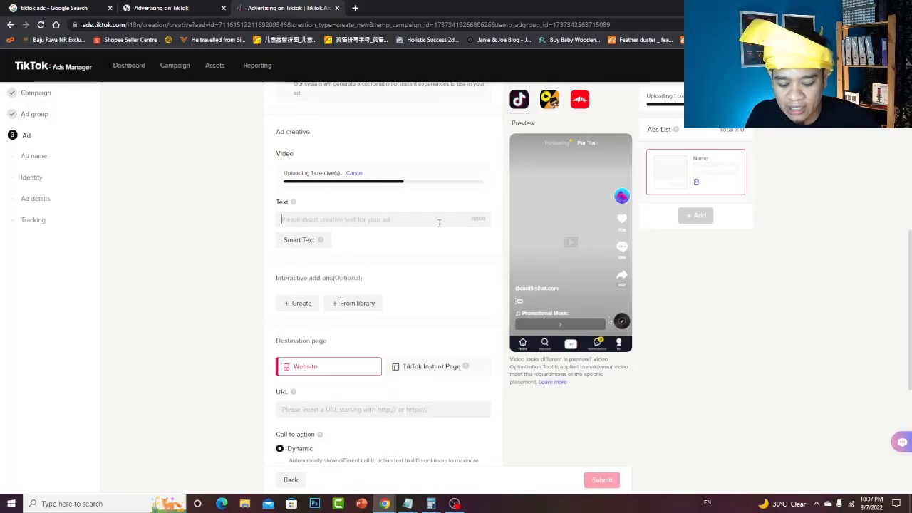
{"action": "type", "text": "Sapu-sapu"}
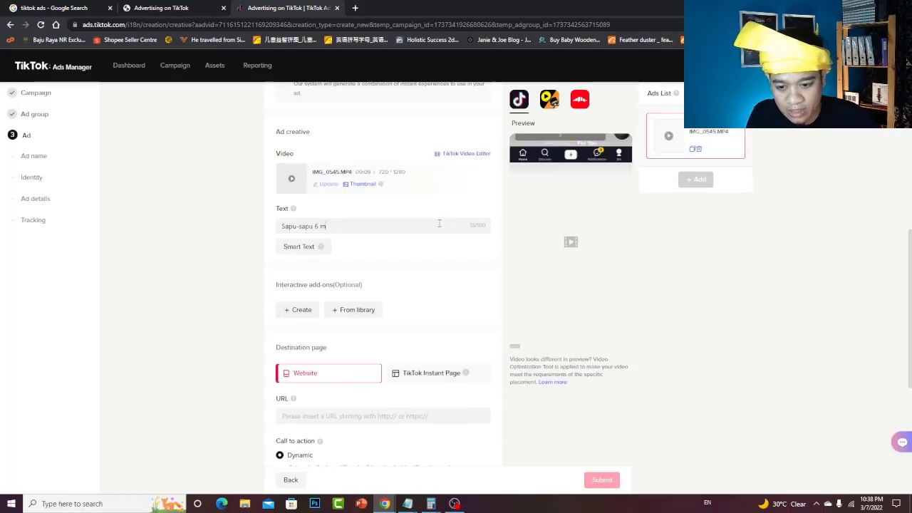
{"action": "type", "text": " set"}
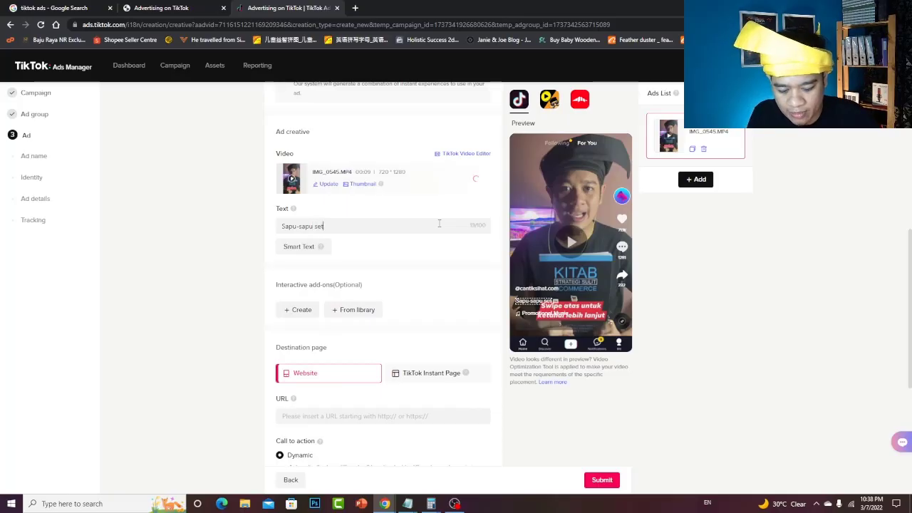
{"action": "type", "text": "iap malam sebelum"}
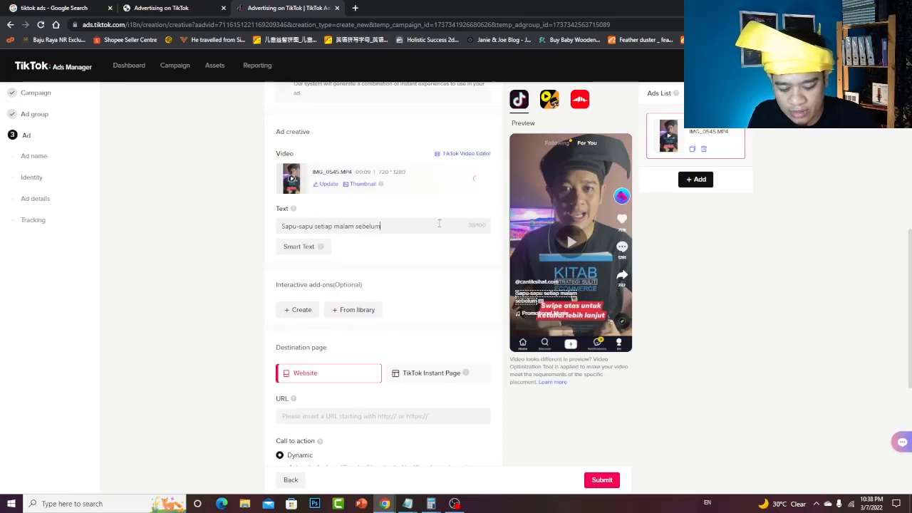
{"action": "type", "text": " tidur, lep"}
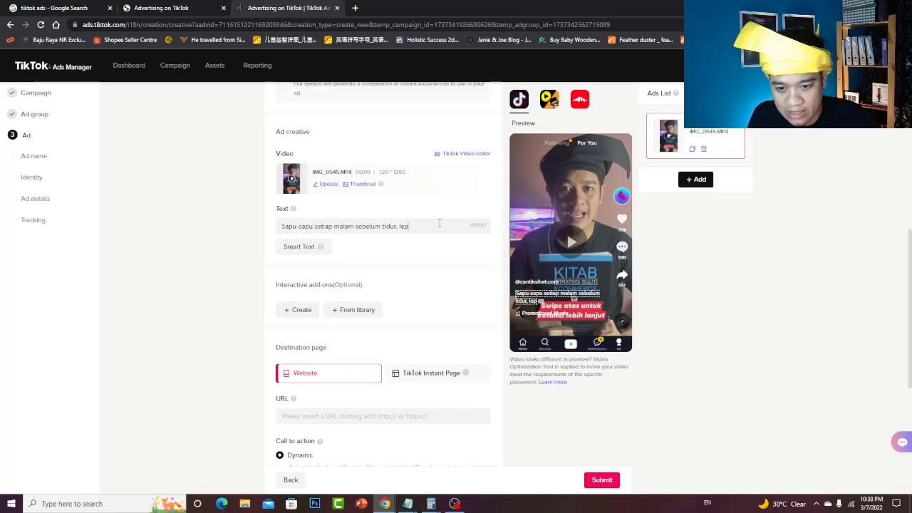
{"action": "type", "text": "as 6 minggu"}
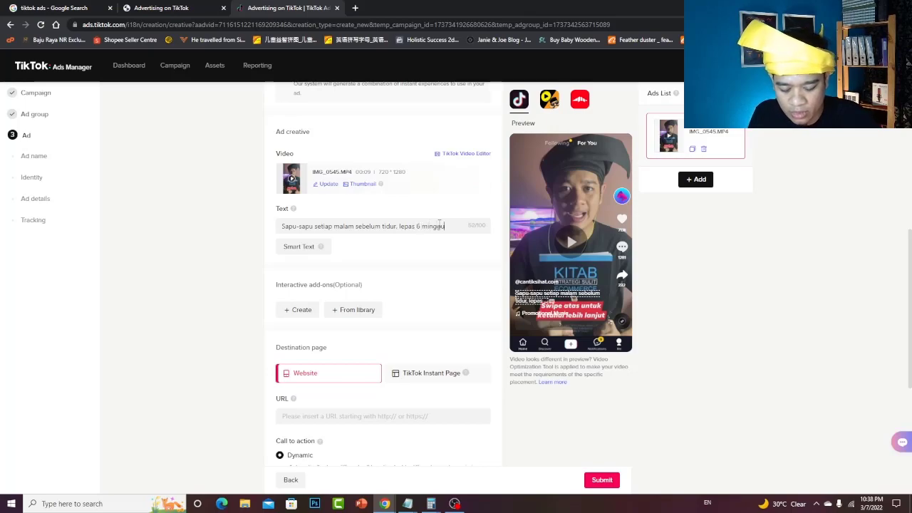
{"action": "type", "text": " kulit glowing"}
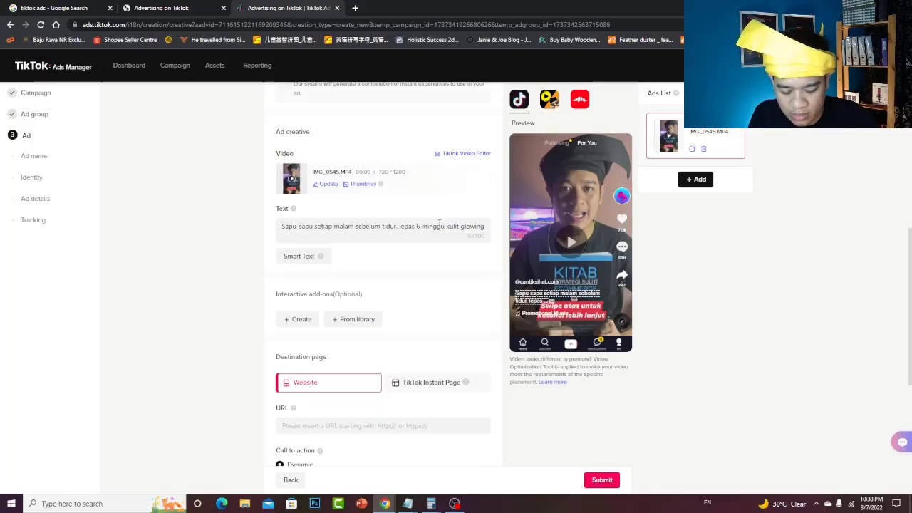
{"action": "type", "text": " dan anjal macam artis K-POP!"}
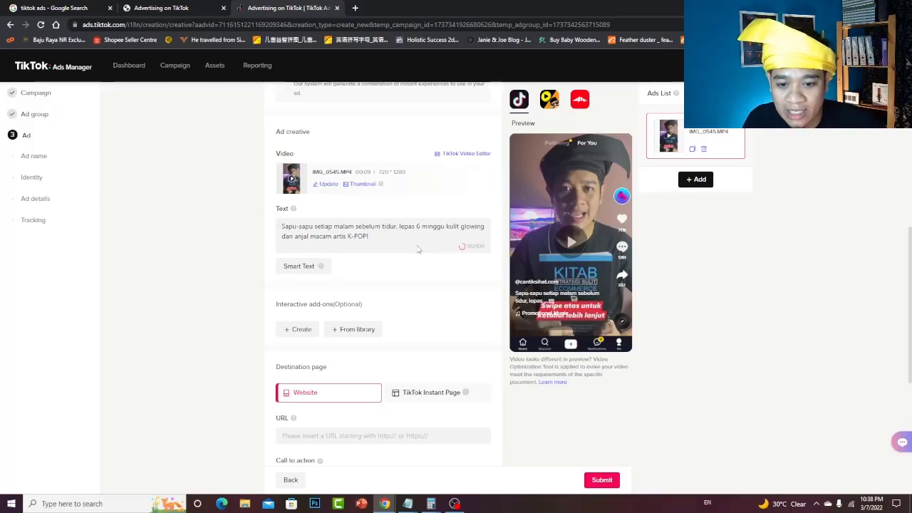
Shorten the ad text to "Sapu-sapu setiap malam, lepas 6 minggu kulit glowing & anjal macam artis K-POP! SHOP NOW".
{"action": "left_click_drag", "start_coordinate": [400, 238], "coordinate": [274, 222]}
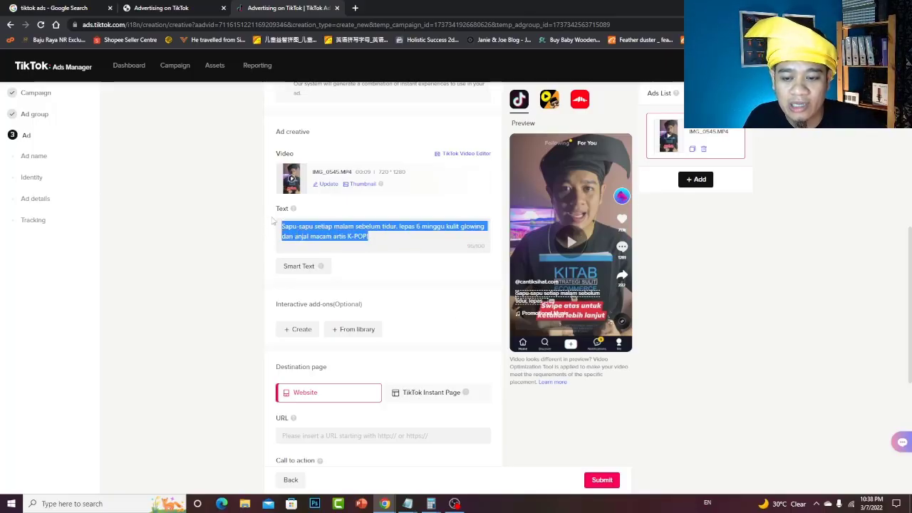
{"action": "left_click", "coordinate": [481, 244]}
{"action": "double_click", "coordinate": [483, 247]}
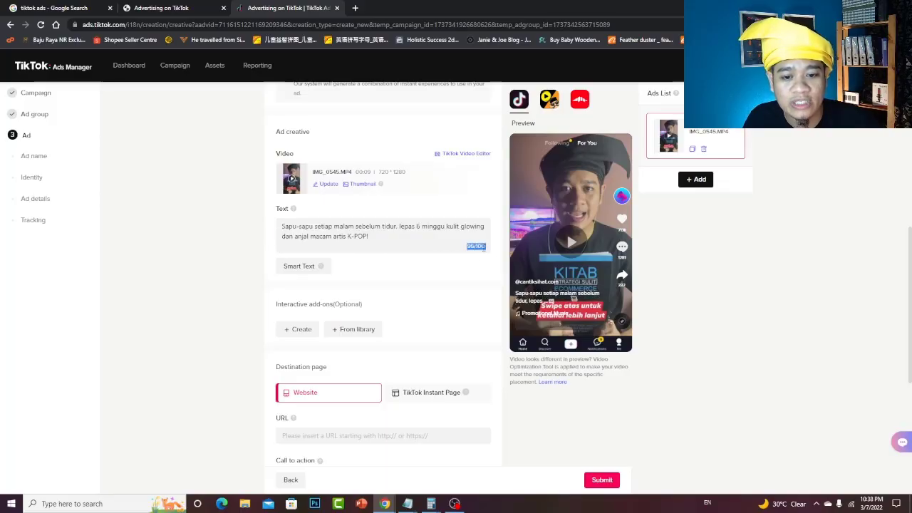
{"action": "left_click", "coordinate": [466, 271]}
{"action": "left_click_drag", "start_coordinate": [388, 237], "coordinate": [276, 224]}
{"action": "left_click", "coordinate": [388, 233]}
{"action": "type", "text": "Klik"}
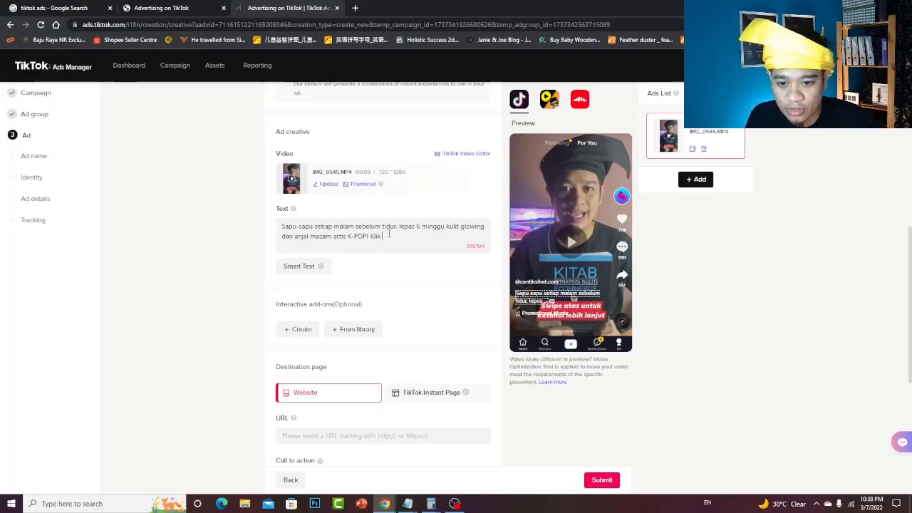
{"action": "scroll", "coordinate": [253, 360], "scroll_direction": "down", "scroll_amount": 2}
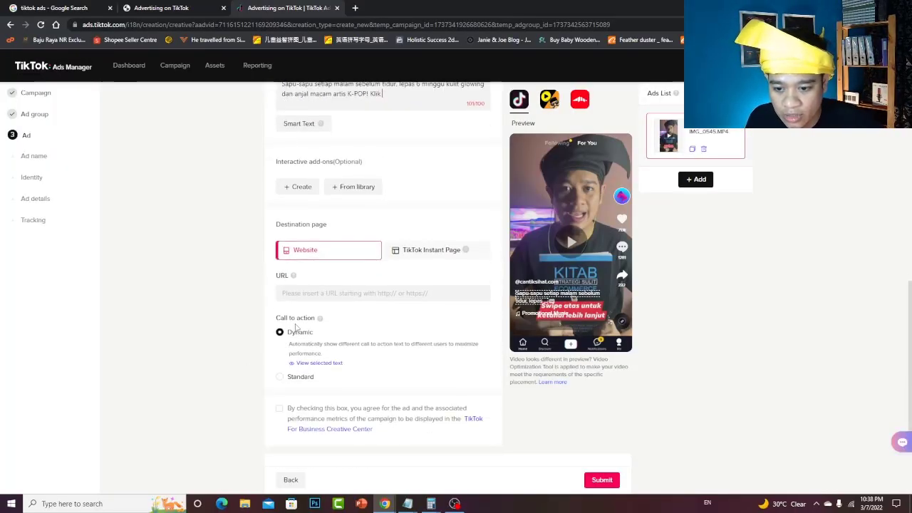
{"action": "scroll", "coordinate": [302, 360], "scroll_direction": "down", "scroll_amount": 1}
{"action": "scroll", "coordinate": [302, 359], "scroll_direction": "up", "scroll_amount": 2}
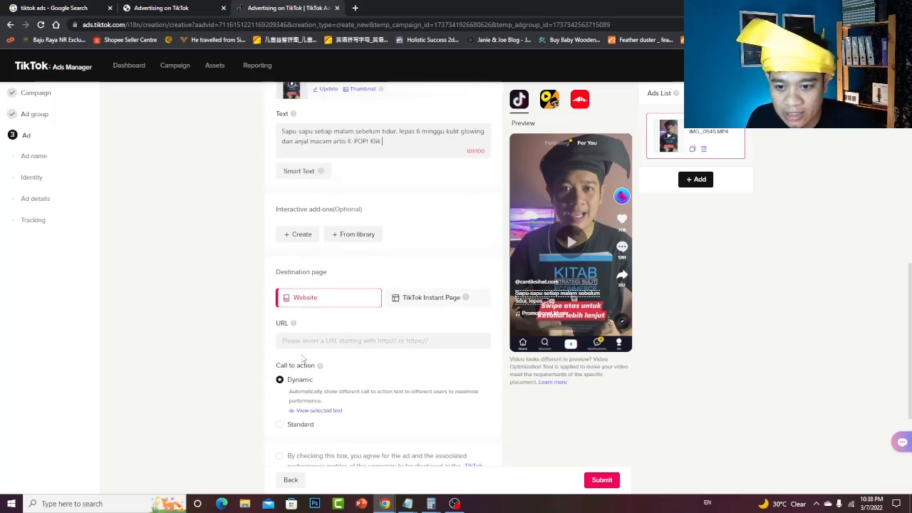
{"action": "scroll", "coordinate": [326, 244], "scroll_direction": "up", "scroll_amount": 1}
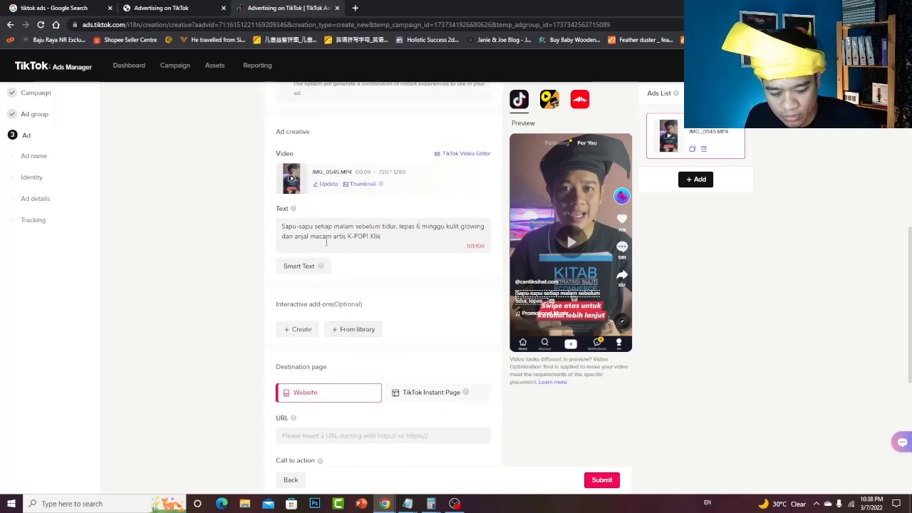
{"action": "type", "text": "OW"}
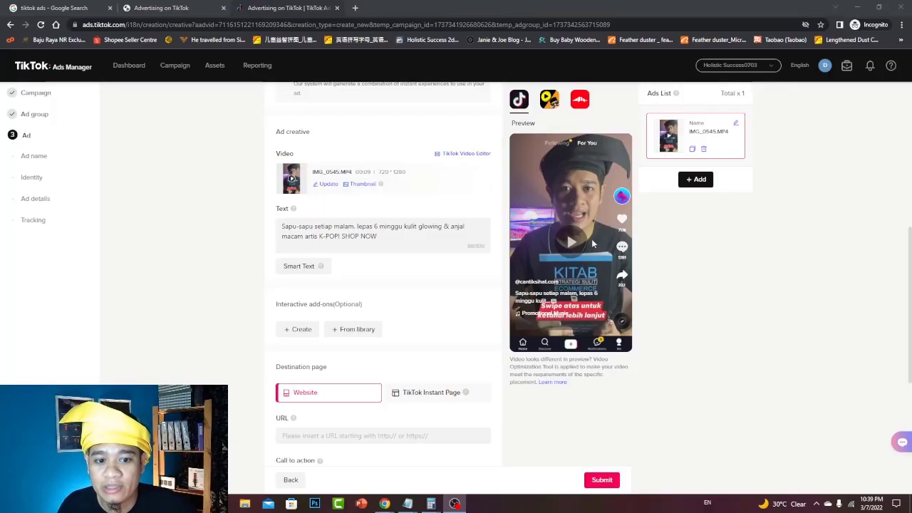
Set the Website destination URL to the advertiser's kitab-strategi-sulit-ecommerce sales page, looking up its address in the browser.
{"action": "scroll", "coordinate": [325, 248], "scroll_direction": "down", "scroll_amount": 1}
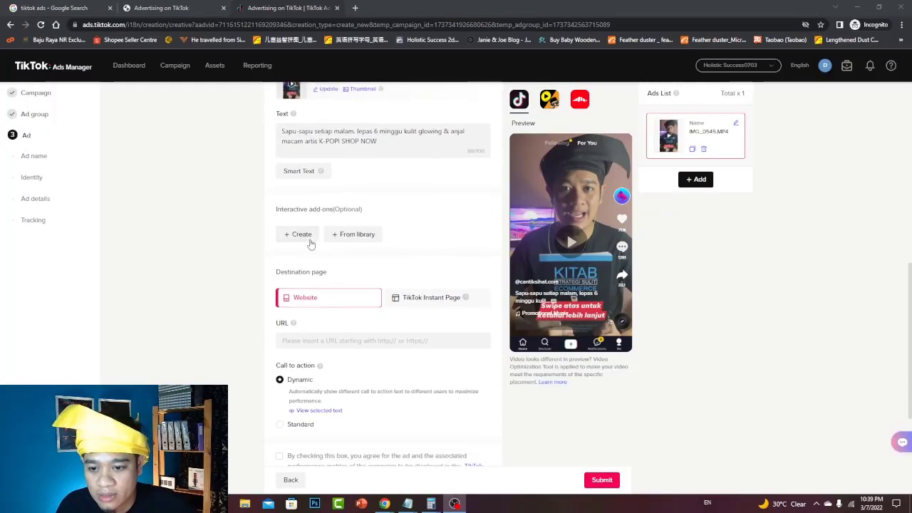
{"action": "scroll", "coordinate": [307, 241], "scroll_direction": "down", "scroll_amount": 1}
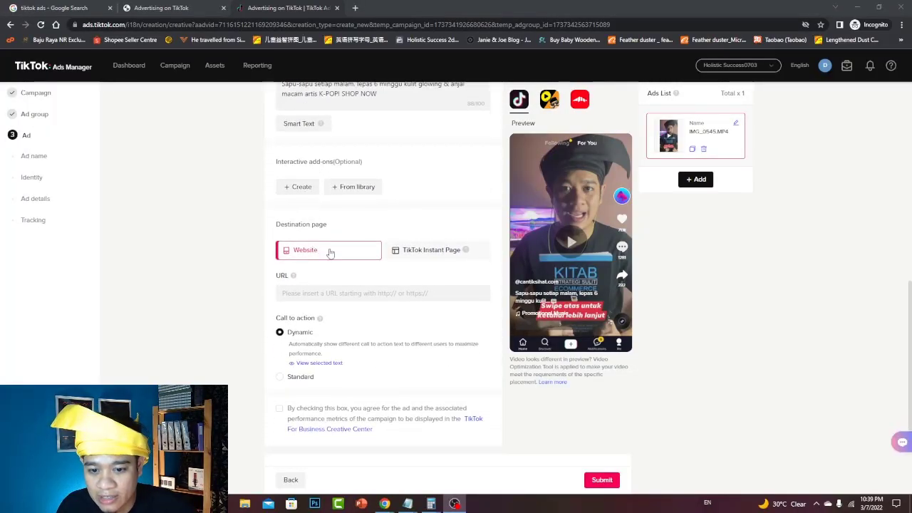
{"action": "left_click", "coordinate": [313, 297]}
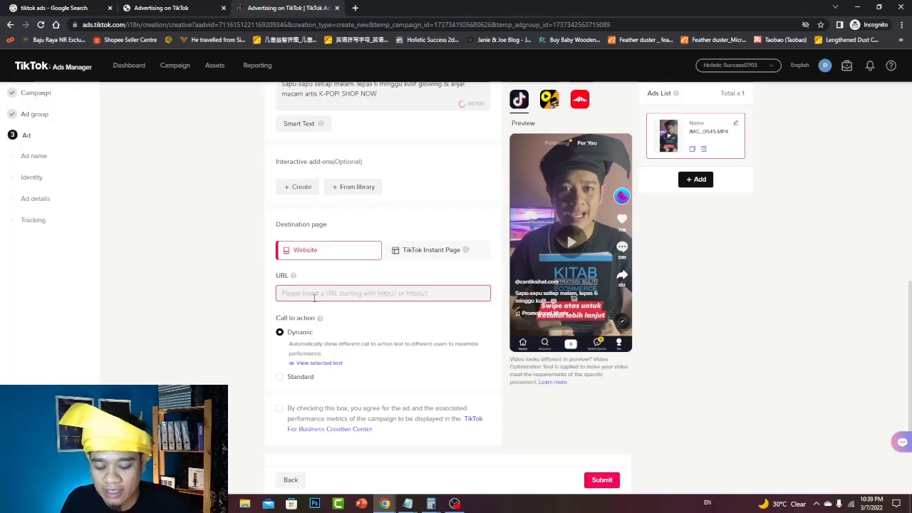
{"action": "key", "text": "ctrl+t"}
{"action": "type", "text": "kitab-strategi-sulit-ecommerce/"}
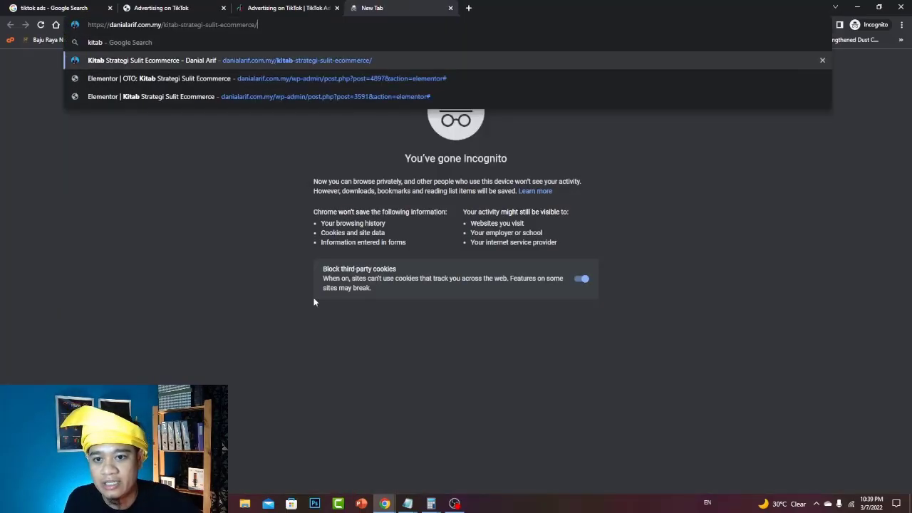
{"action": "key", "text": "ctrl+w"}
{"action": "key", "text": "ctrl+w"}
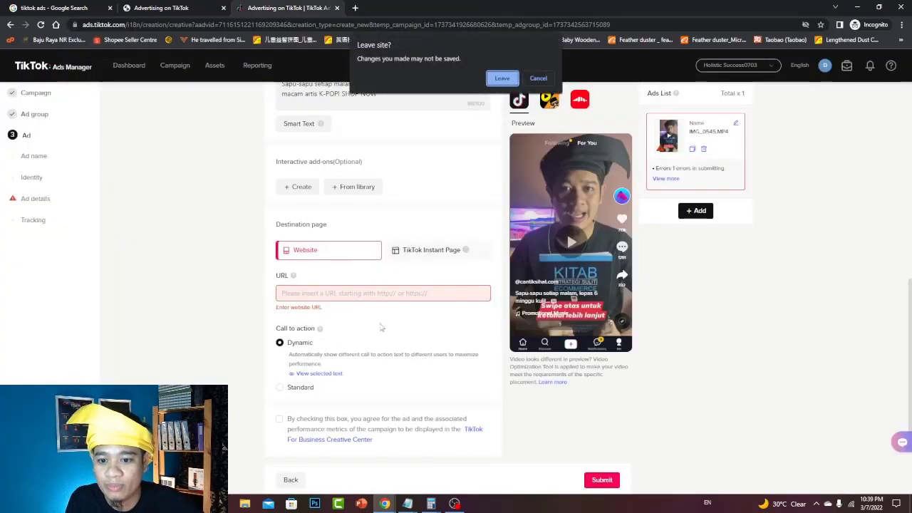
{"action": "left_click", "coordinate": [538, 79]}
{"action": "left_click", "coordinate": [332, 293]}
{"action": "type", "text": "https://danialarif.com.my/kitab-strategi-sulit-ecommerce/"}
{"action": "scroll", "coordinate": [385, 297], "scroll_direction": "down", "scroll_amount": 1}
{"action": "scroll", "coordinate": [357, 303], "scroll_direction": "down", "scroll_amount": 1}
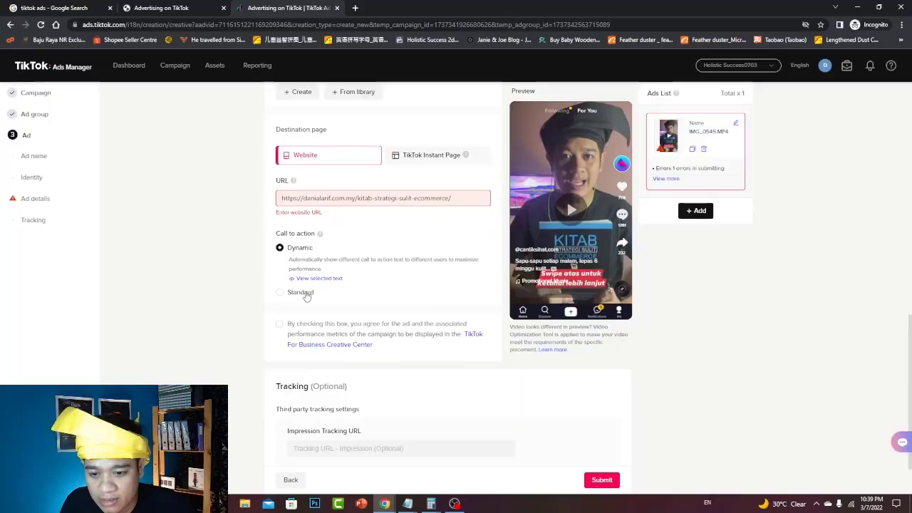
{"action": "left_click", "coordinate": [319, 277]}
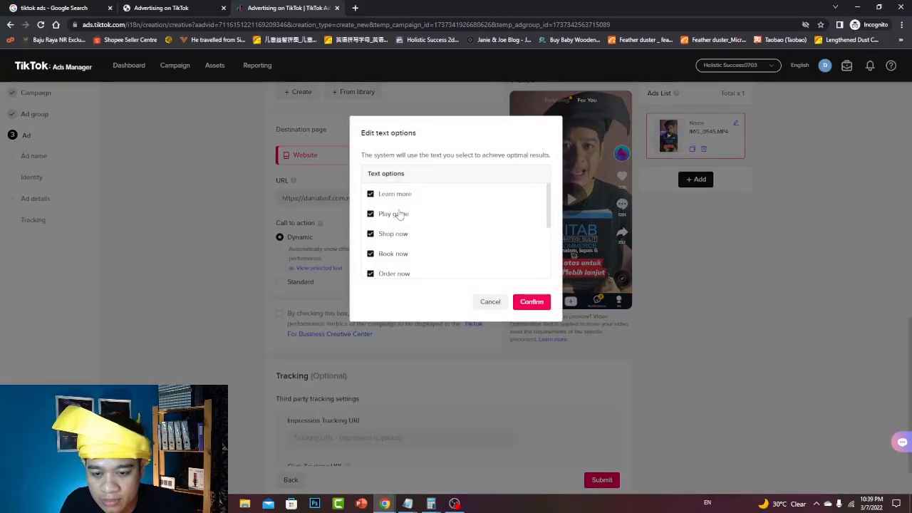
{"action": "left_click", "coordinate": [370, 213]}
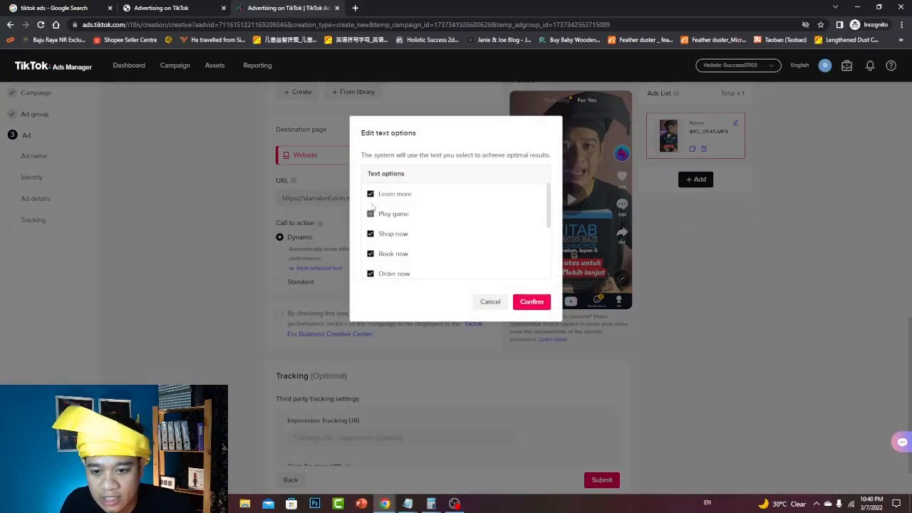
{"action": "left_click", "coordinate": [490, 301]}
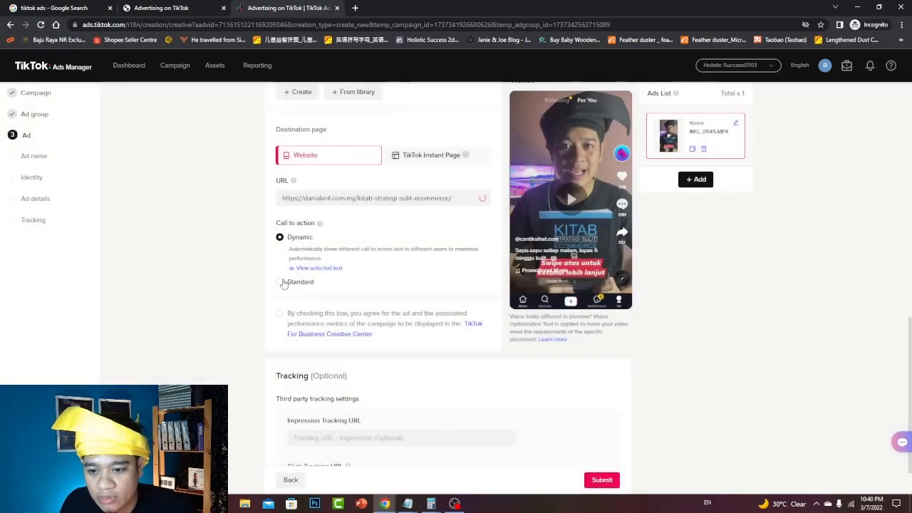
Change the ad's call to action to Standard with the Shop now text.
{"action": "left_click", "coordinate": [280, 282]}
{"action": "left_click", "coordinate": [294, 272]}
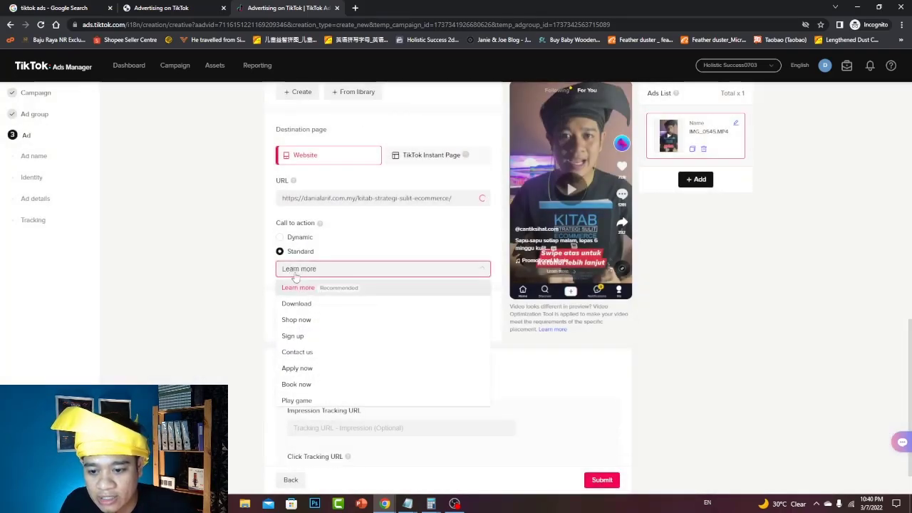
{"action": "left_click", "coordinate": [299, 320]}
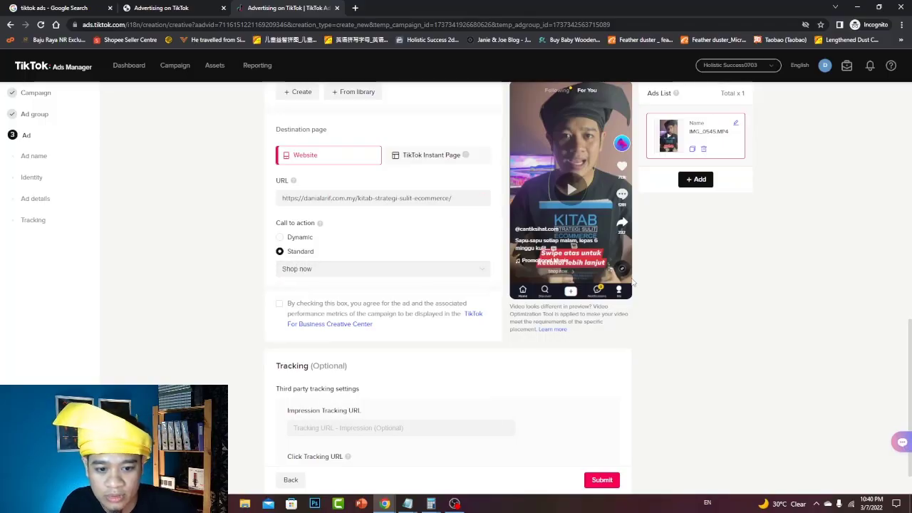
Replace the custom identity's profile image with the portrait of the man in a suit from the Telegram Desktop folder.
{"action": "scroll", "coordinate": [562, 184], "scroll_direction": "up", "scroll_amount": 3}
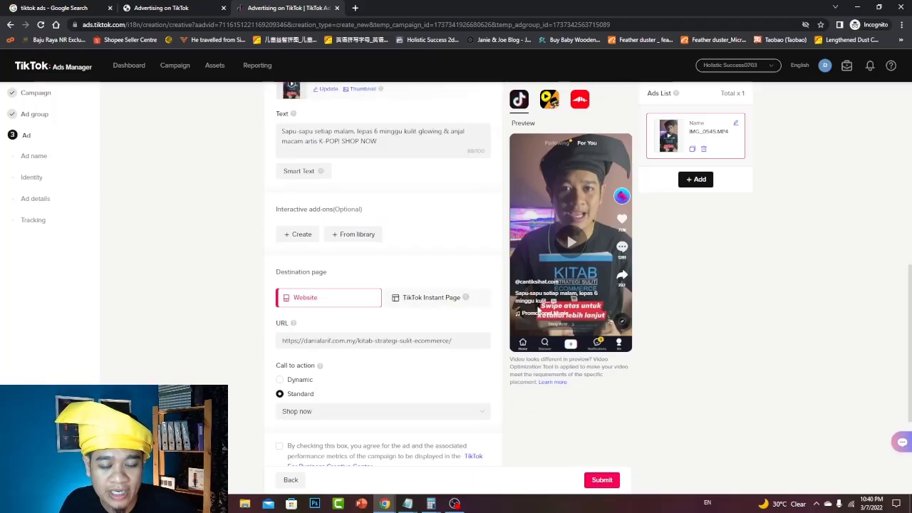
{"action": "scroll", "coordinate": [477, 252], "scroll_direction": "up", "scroll_amount": 8}
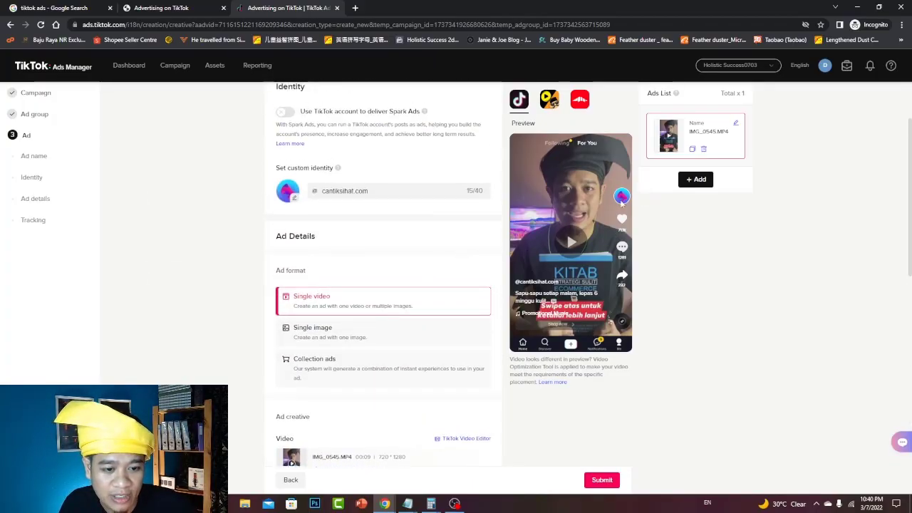
{"action": "left_click", "coordinate": [289, 191]}
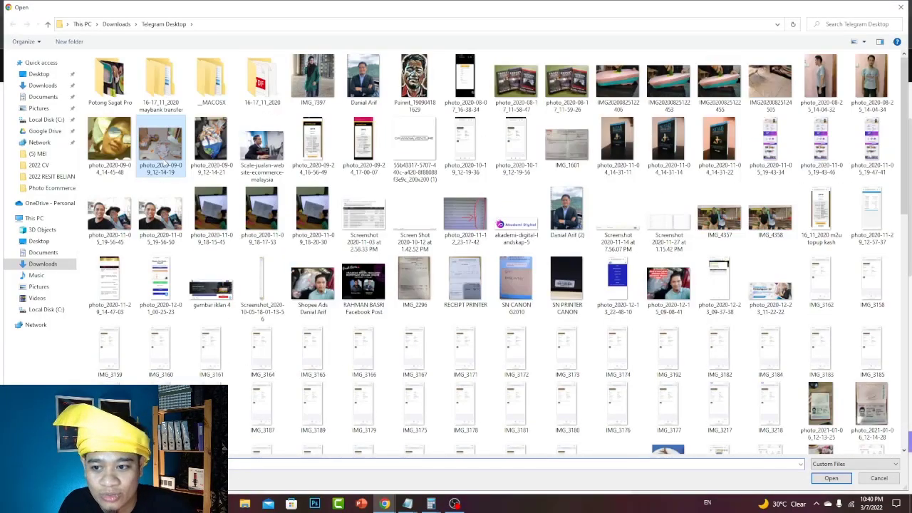
{"action": "double_click", "coordinate": [378, 81]}
{"action": "left_click", "coordinate": [578, 338]}
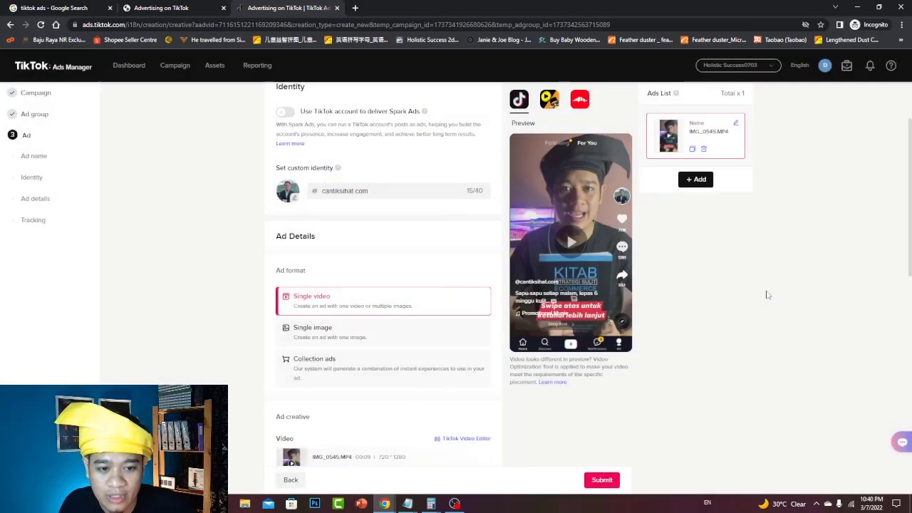
Agree to display the ad and its performance metrics in the TikTok For Business Creative Center, and submit the ad.
{"action": "scroll", "coordinate": [584, 384], "scroll_direction": "down", "scroll_amount": 8}
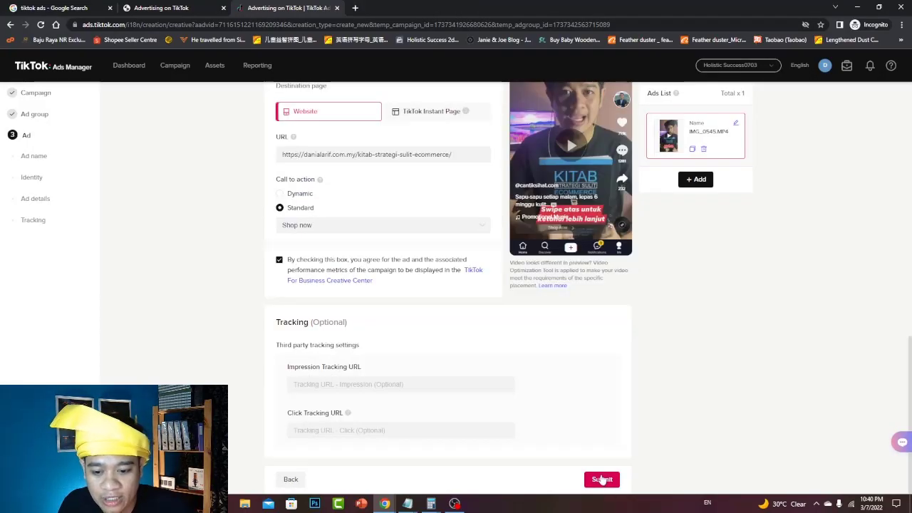
{"action": "left_click", "coordinate": [602, 479]}
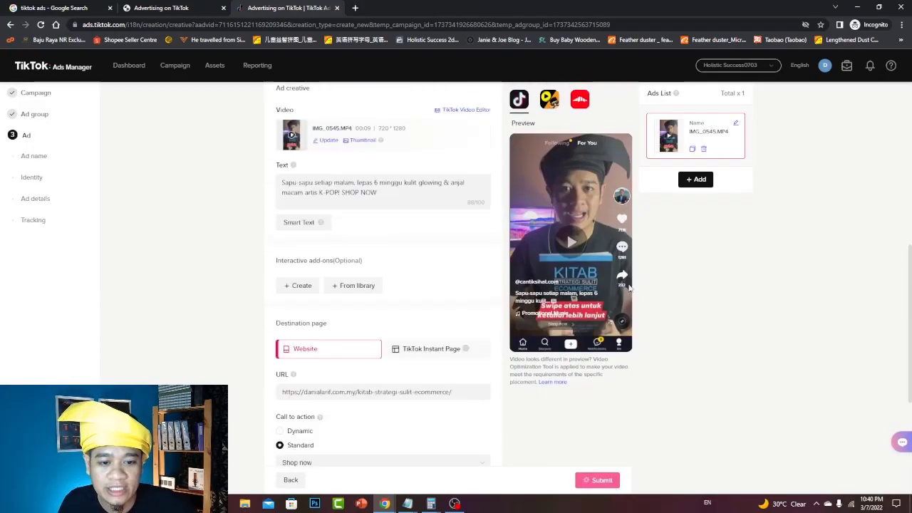